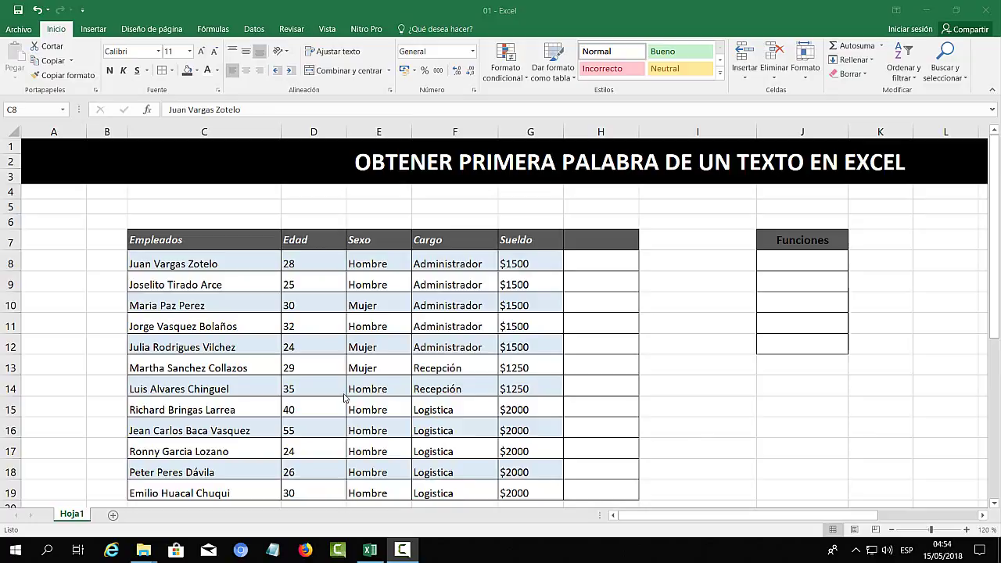
- Select the employee names column and open the first name in C8 without changing it
click(184, 302)
click(79, 258)
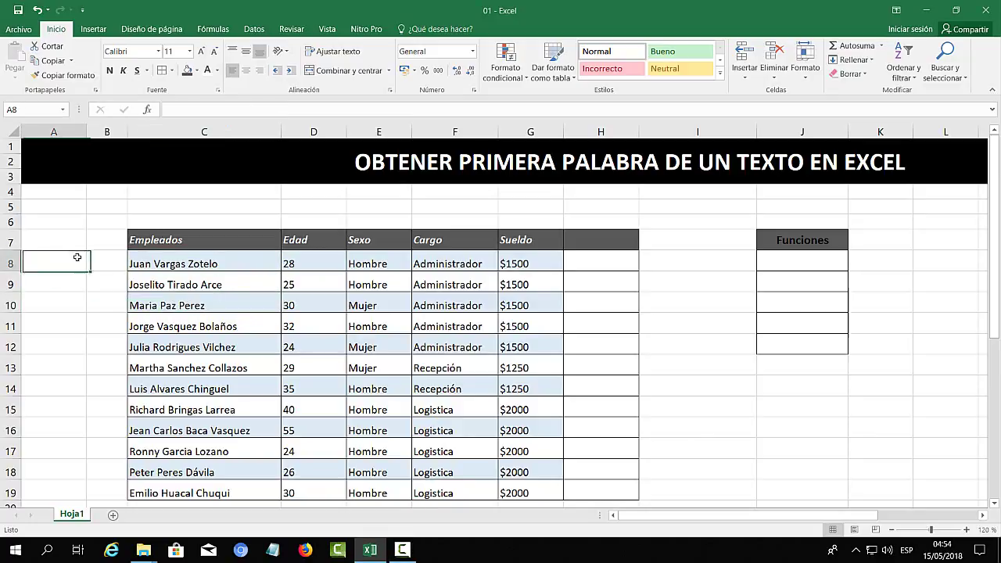
click(186, 194)
key(ctrl+space)
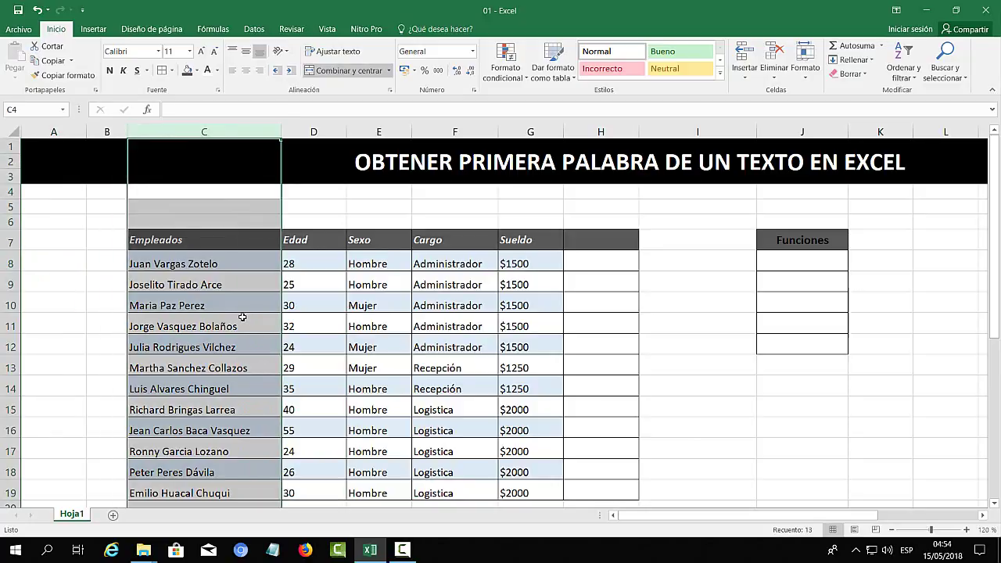
click(209, 262)
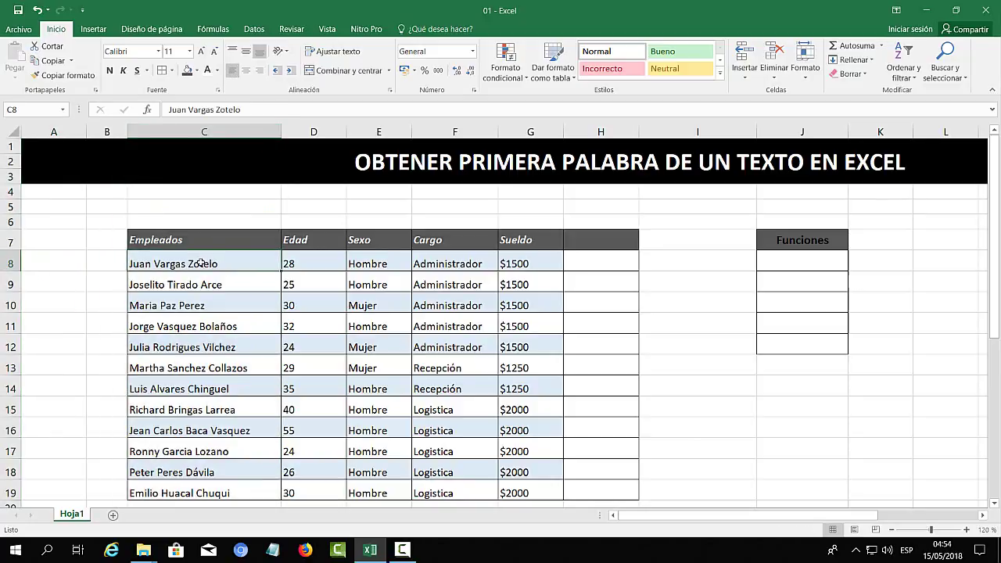
double_click(149, 264)
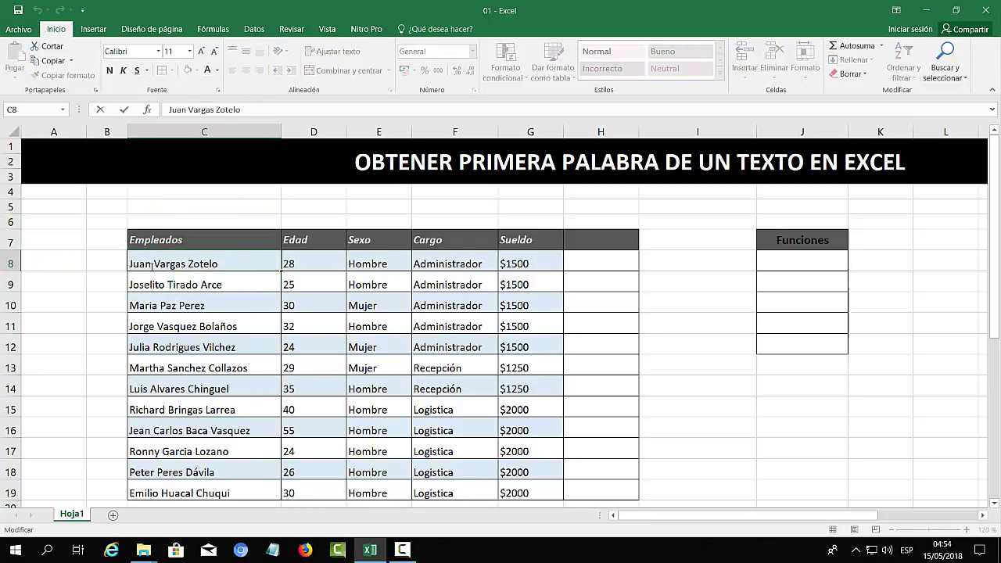
key(Return)
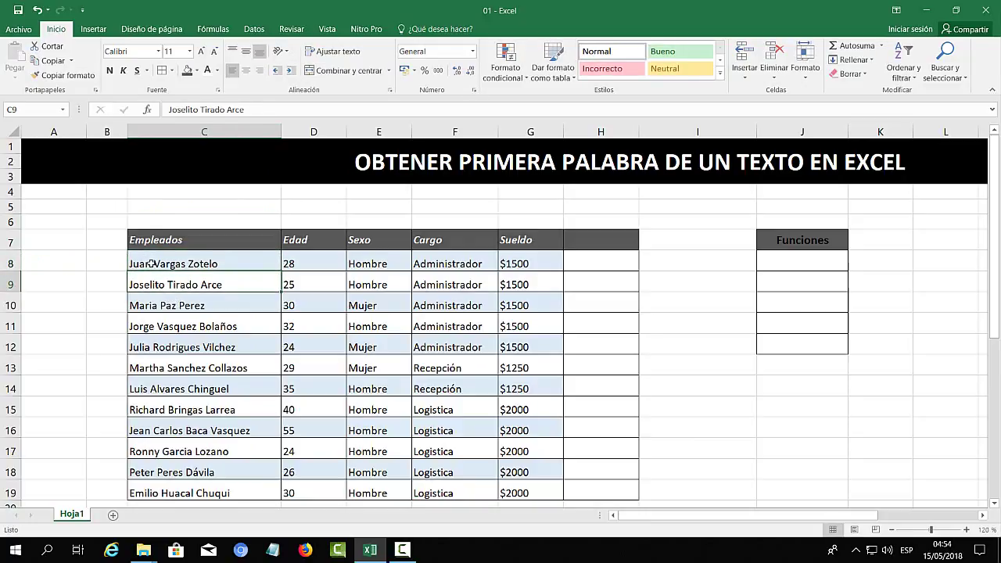
click(153, 263)
- Highlight the first names Juan, Joselito and Maria inside cells C8–C10, leaving them unchanged
double_click(157, 263)
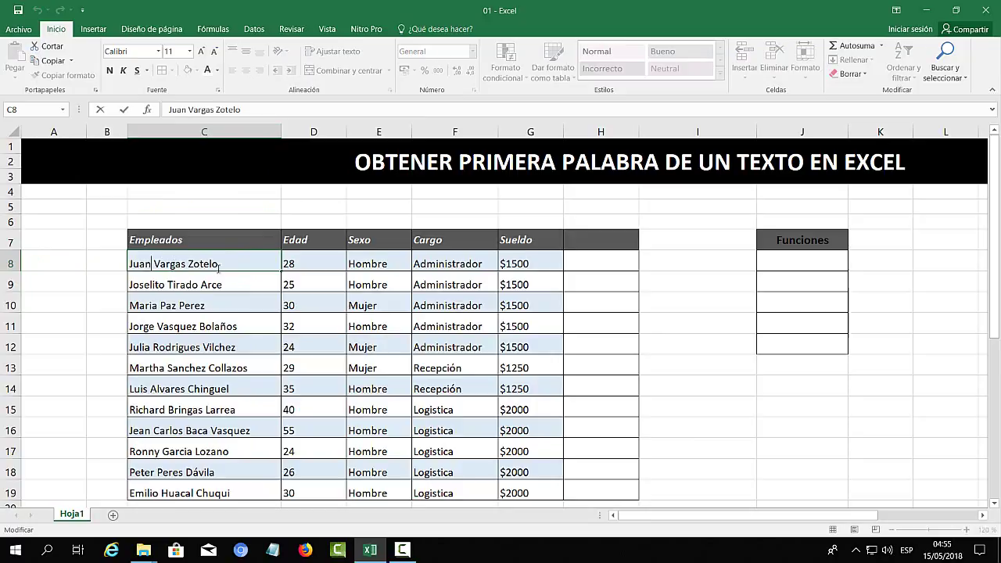
drag(151, 264, 109, 260)
double_click(157, 285)
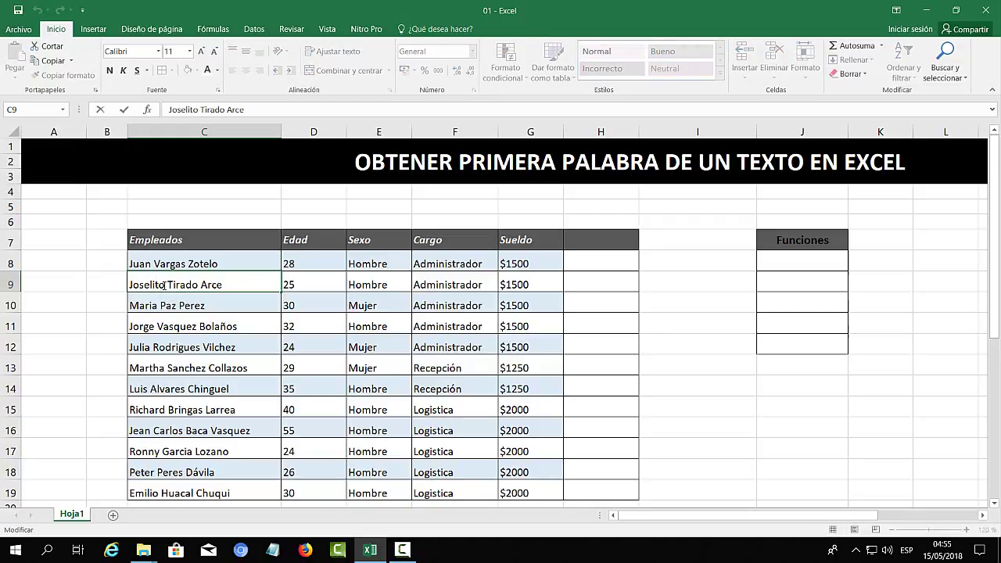
mouse_move(163, 284)
mouse_down()
mouse_move(128, 285)
mouse_move(125, 305)
mouse_up()
click(162, 311)
double_click(161, 310)
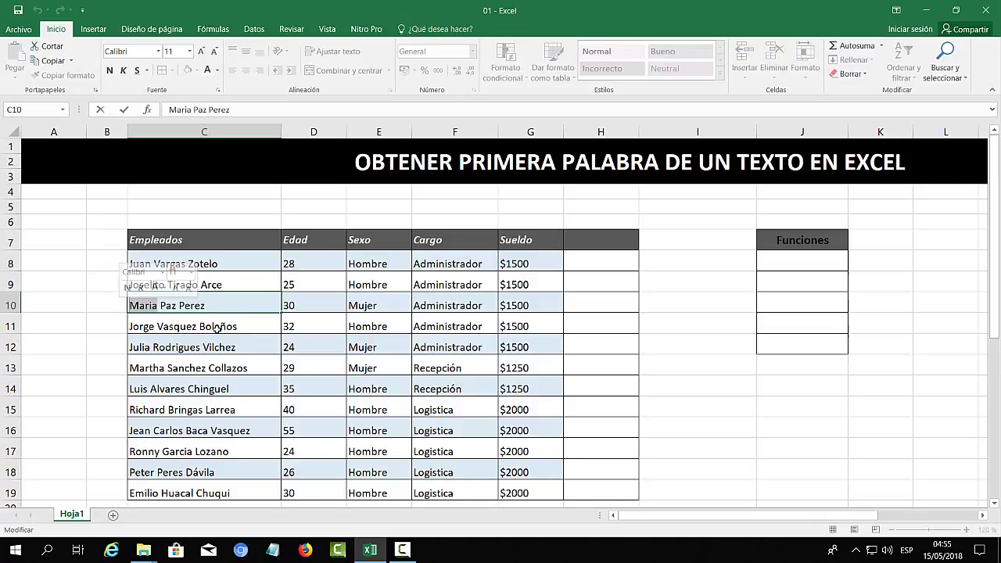
click(704, 323)
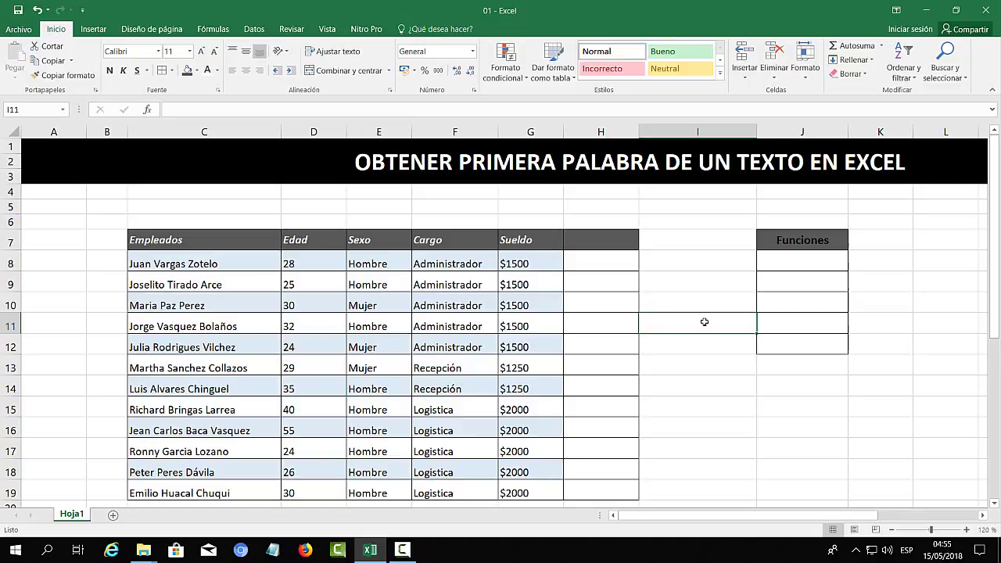
- Title column H 'Primer Nombre' in H7 and widen the column to fit it
click(591, 240)
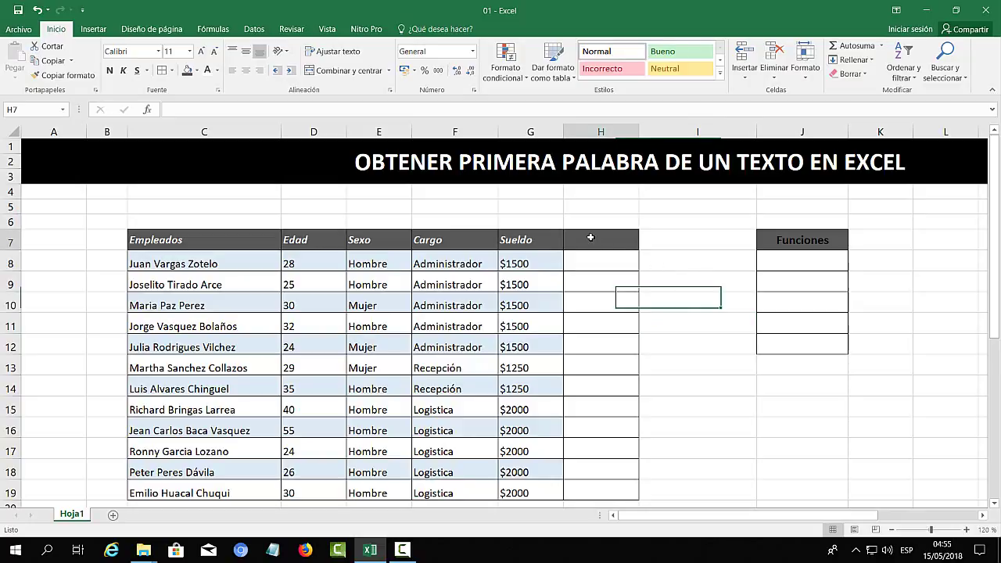
text(Nom)
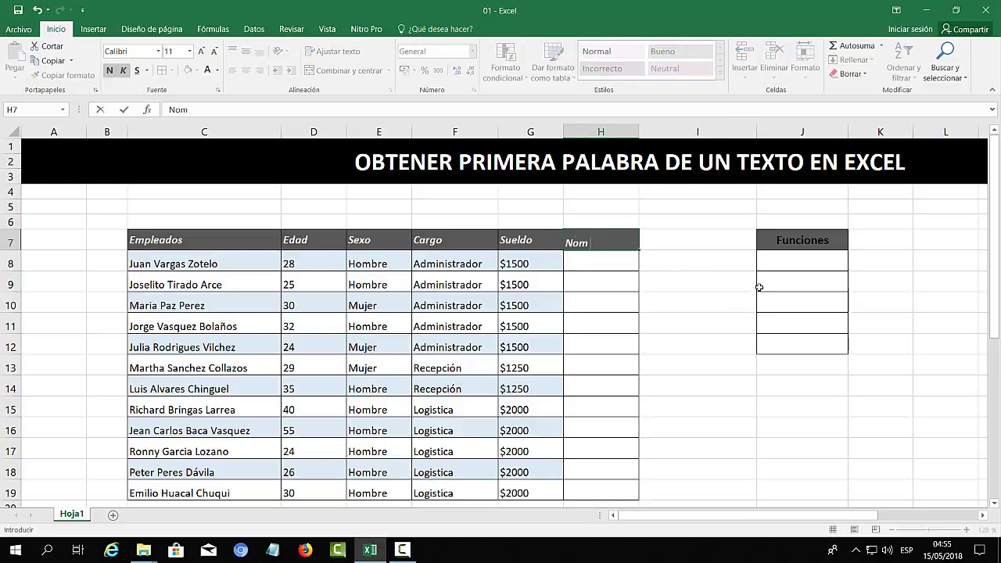
text(bre)
click(155, 263)
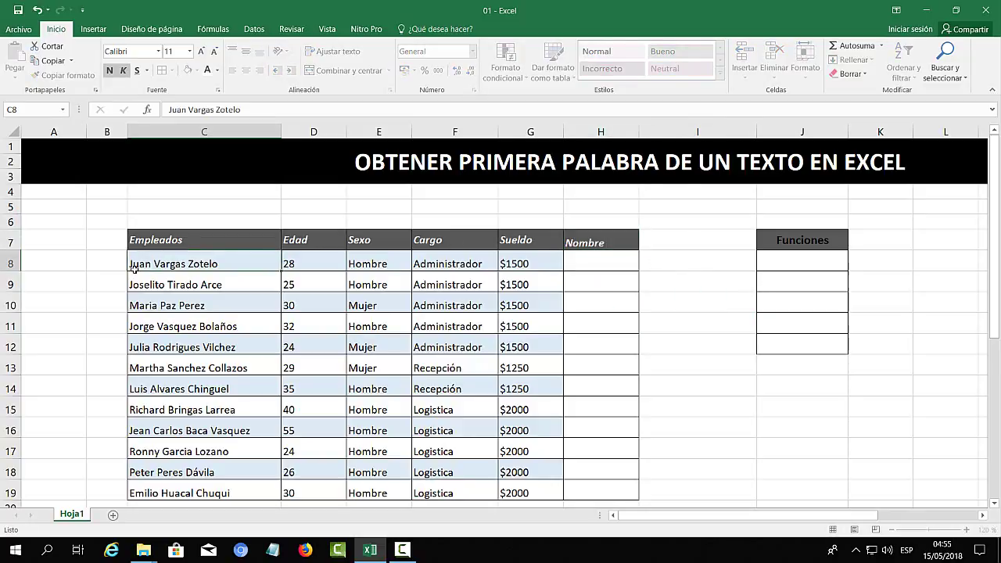
click(568, 239)
double_click(568, 239)
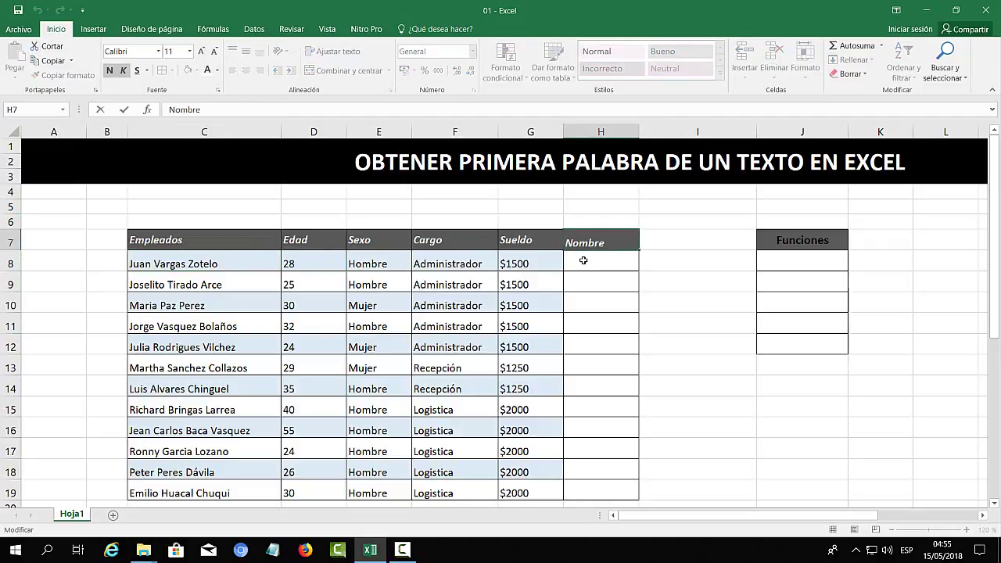
text(Primer)
click(678, 301)
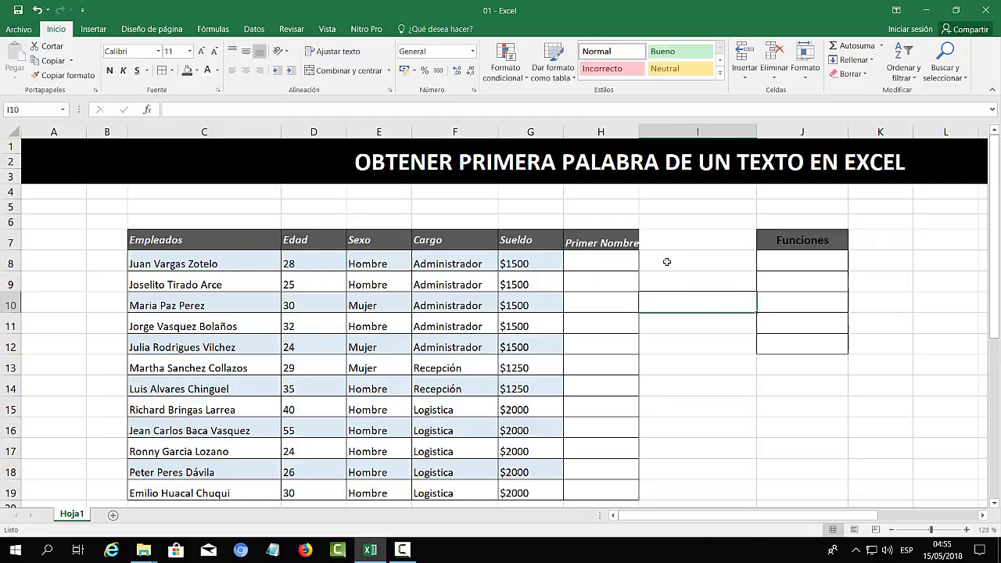
drag(639, 130, 664, 131)
- Enter IZQUIERDA in J8 as the first Funciones entry
click(834, 261)
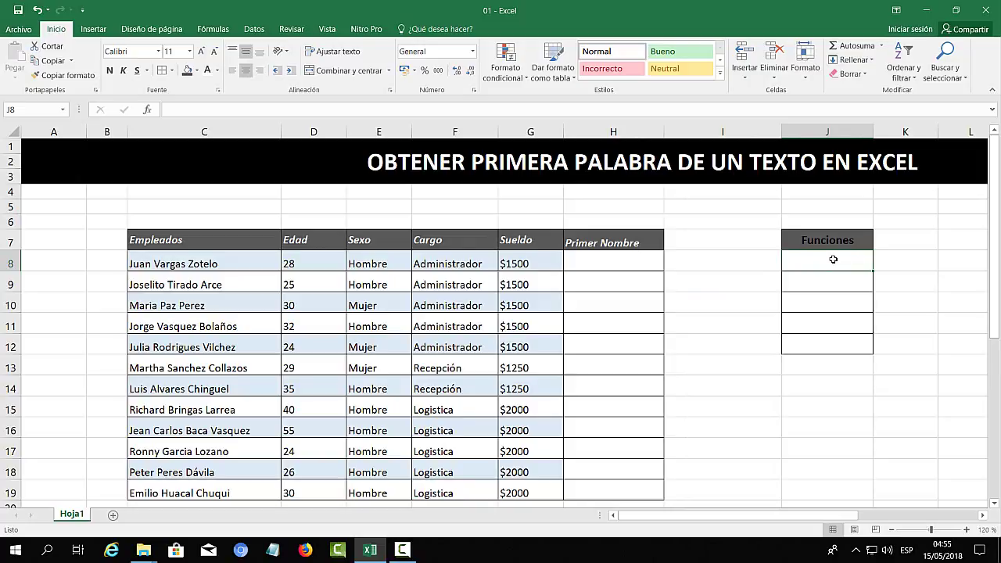
text(IZ)
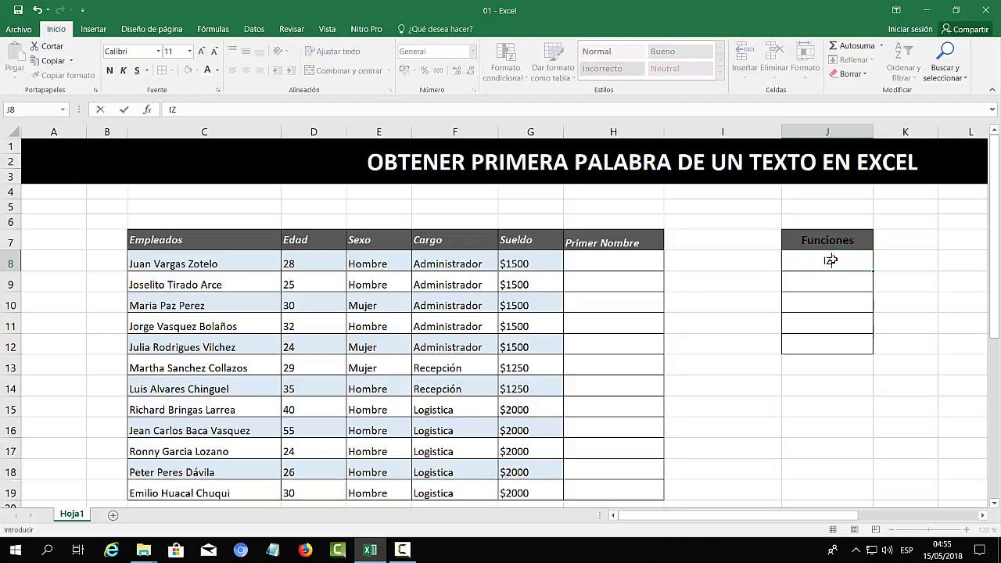
text(QUIERDA)
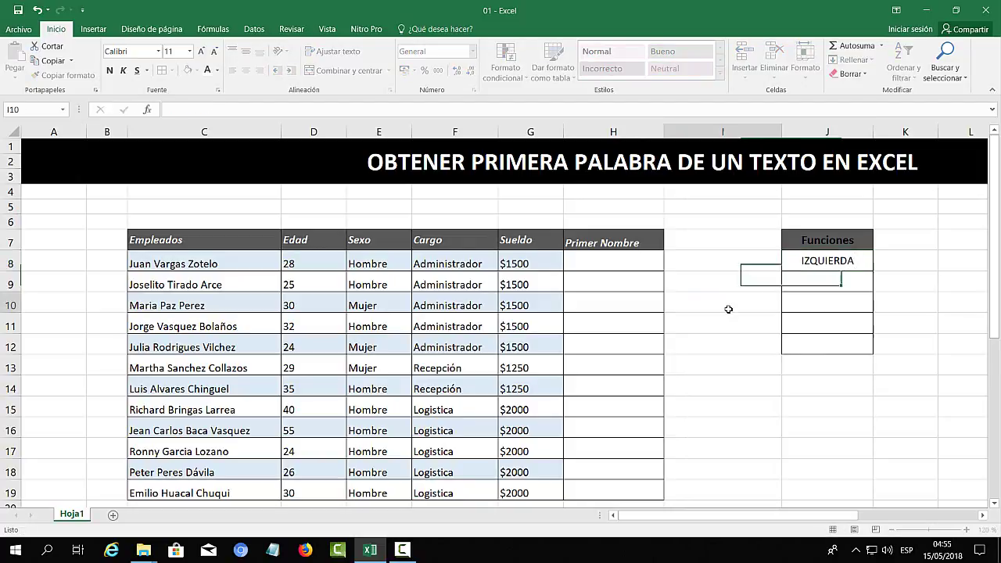
key(ctrl+Return)
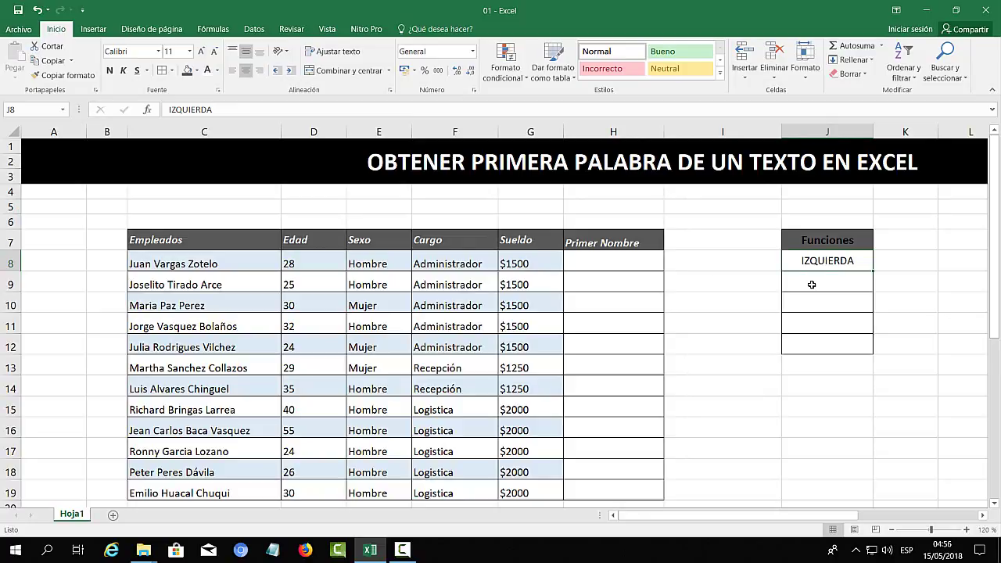
- Enter =IZQUIERDA(C8;4) in H8 so it displays Juan
click(592, 255)
click(204, 110)
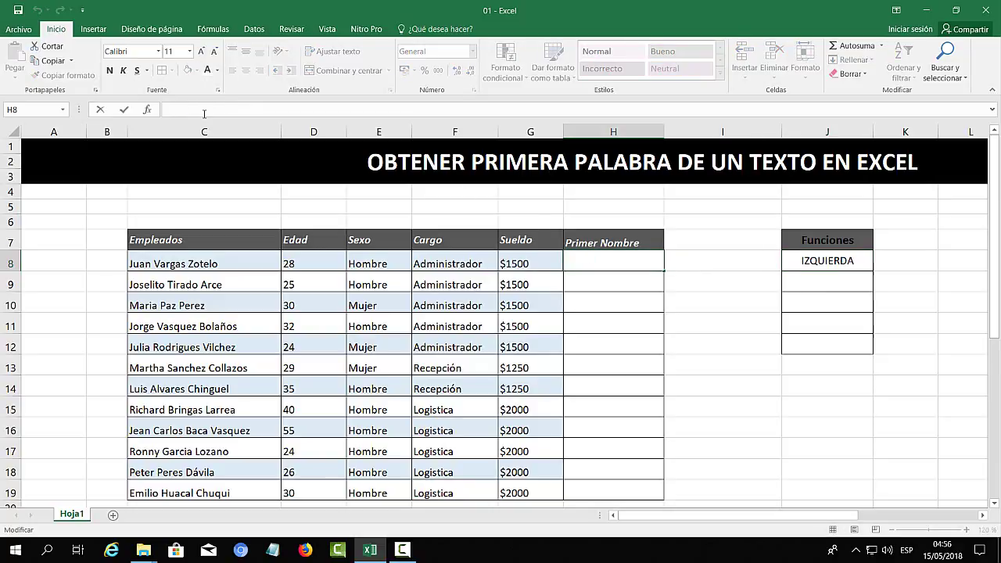
text(=)
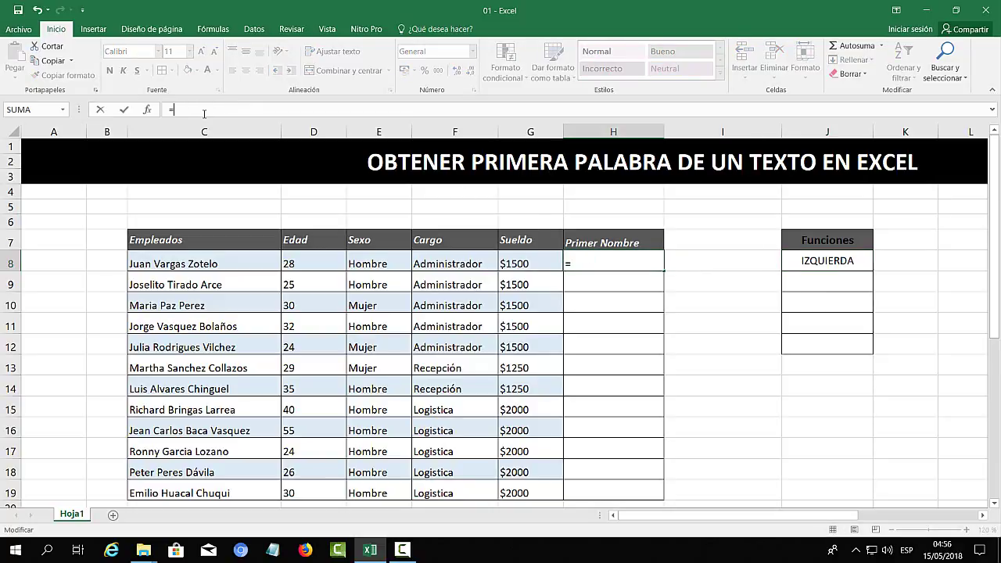
text(IZQUIERDA)
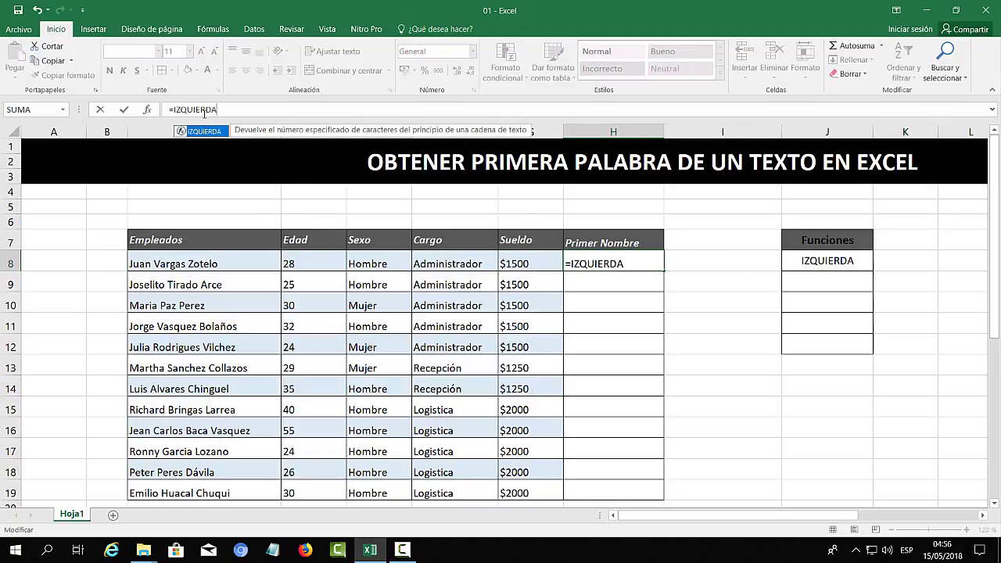
text(()
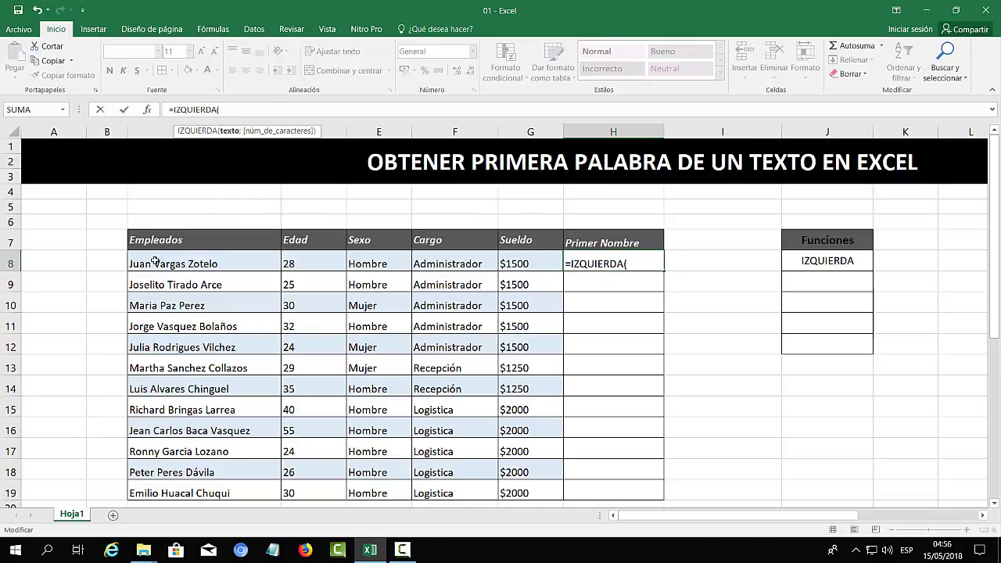
click(156, 261)
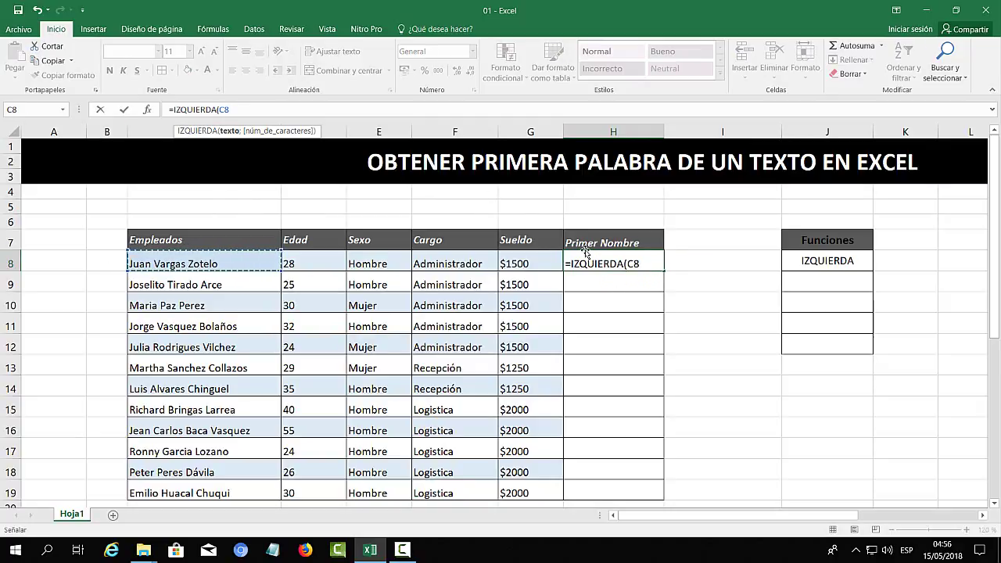
text(;)
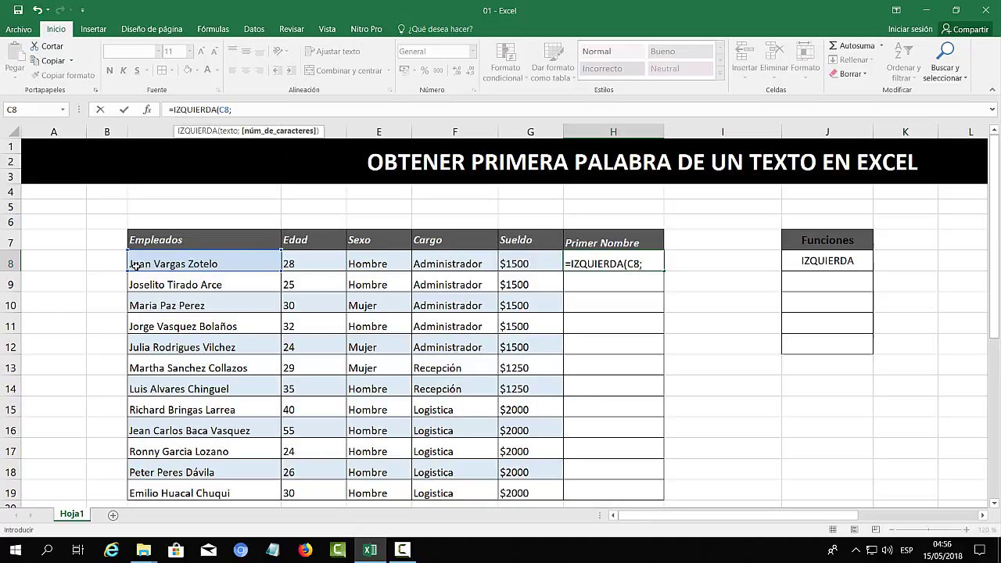
key(super+plus)
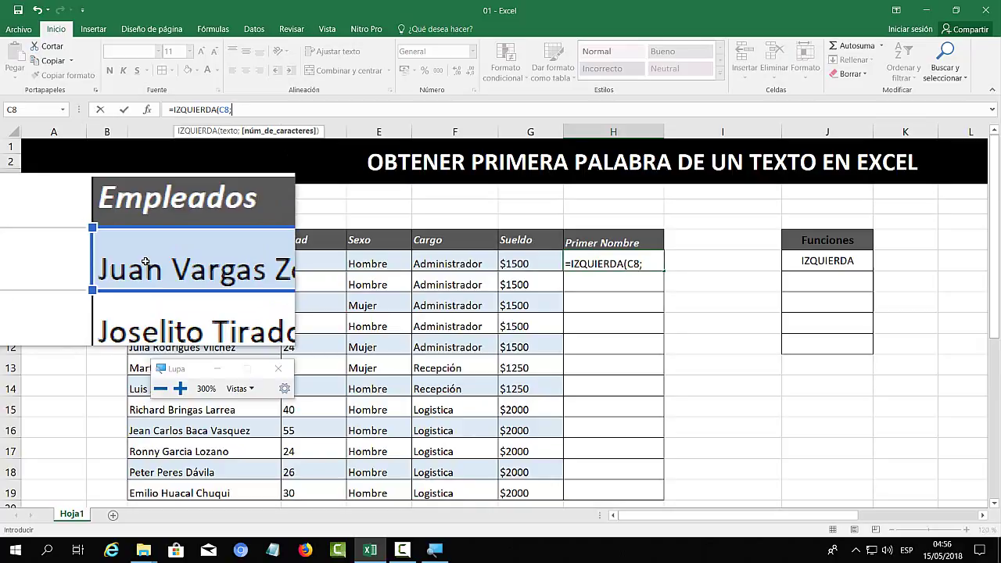
key(super+Escape)
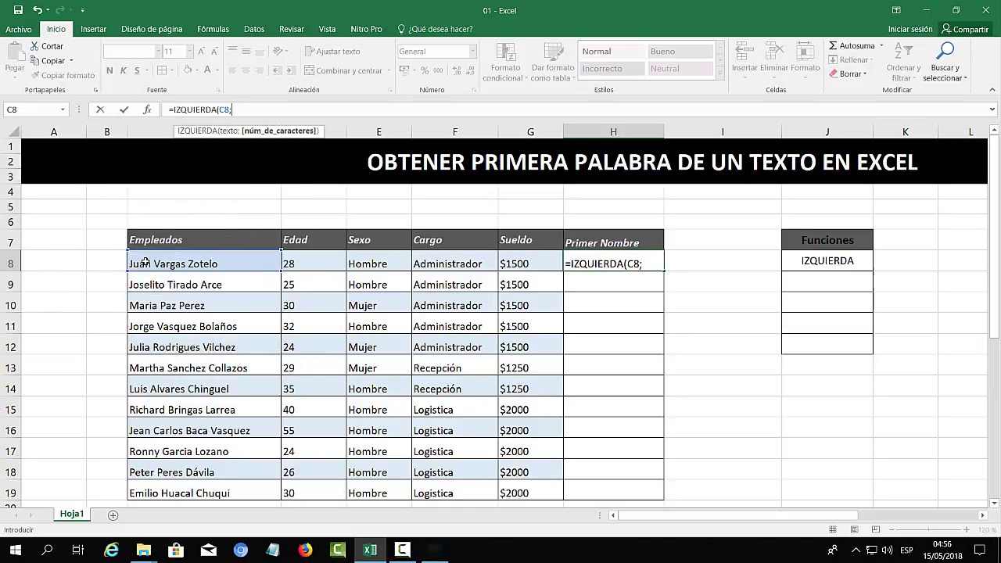
click(651, 262)
text(4))
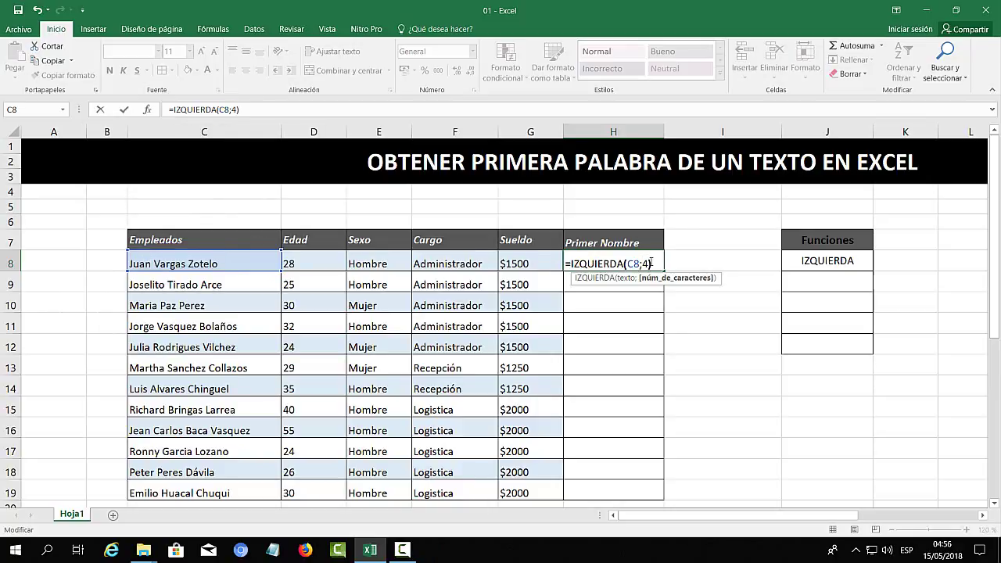
key(ctrl+Return)
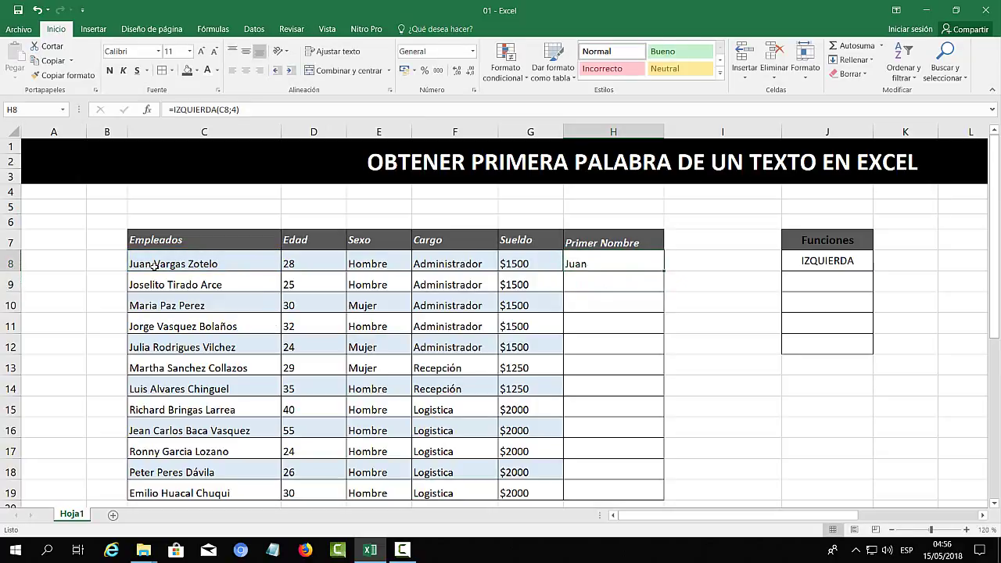
- Fill the IZQUIERDA formula from H8 down to H19, check H9's copy, then select H8:H19
drag(664, 271, 667, 493)
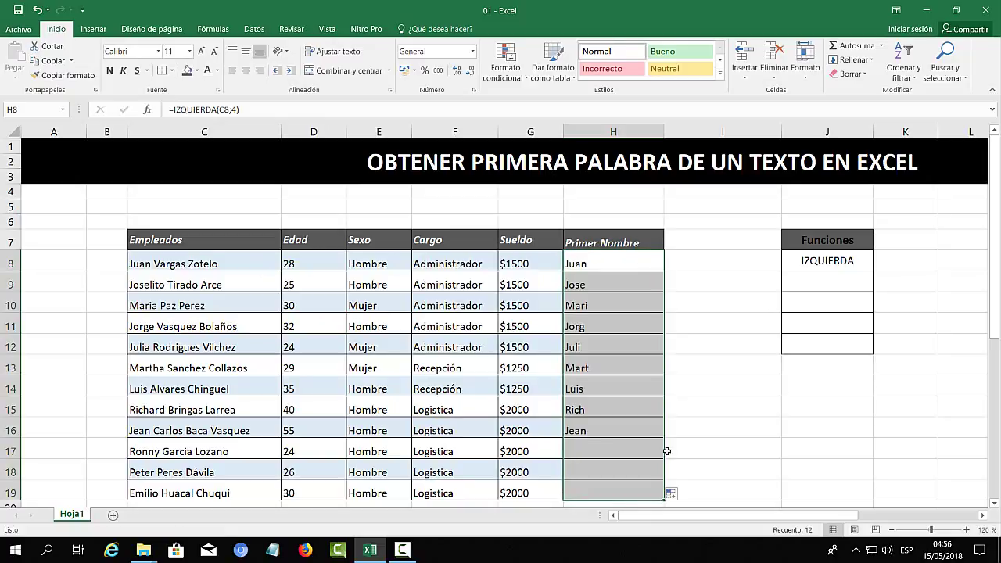
click(634, 393)
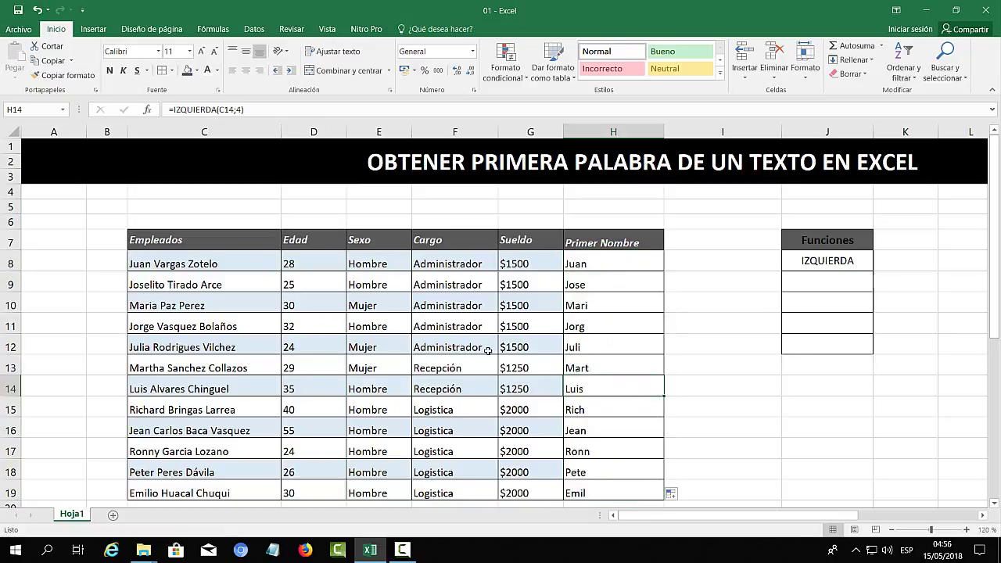
click(579, 285)
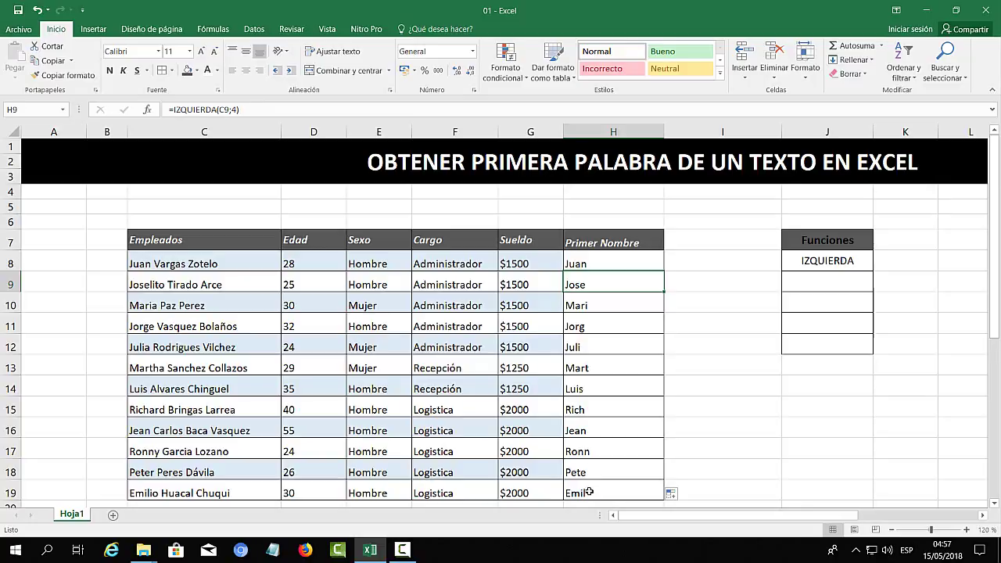
drag(591, 491, 588, 264)
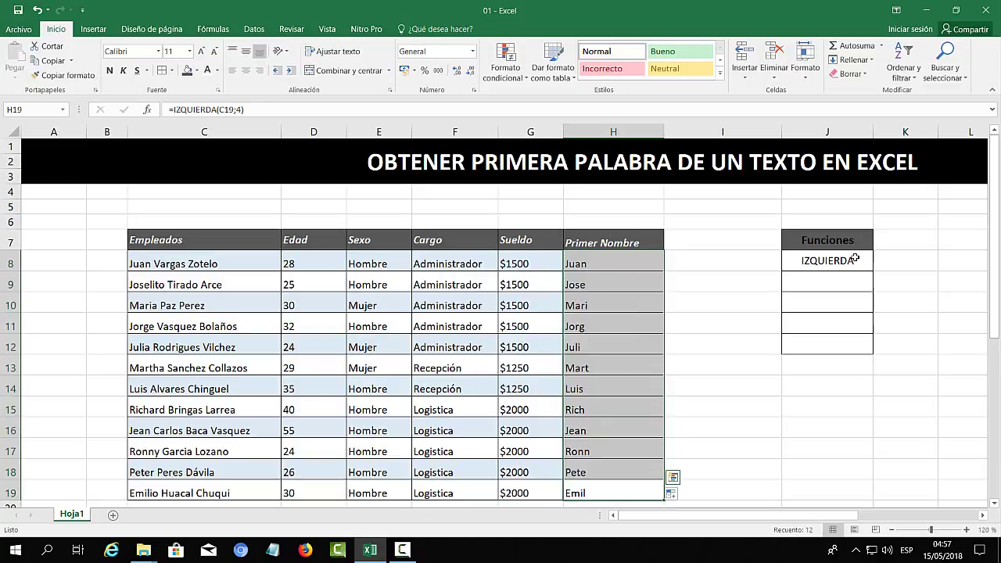
- Clear H8:H19 and add SUSTITUIR in J9 as the second Funciones entry
key(Delete)
click(837, 282)
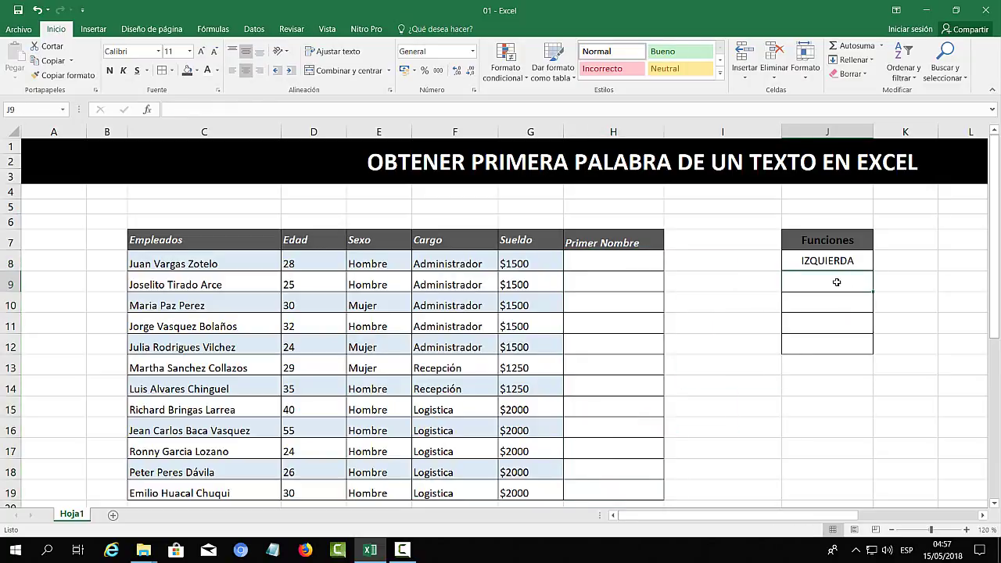
text(SU)
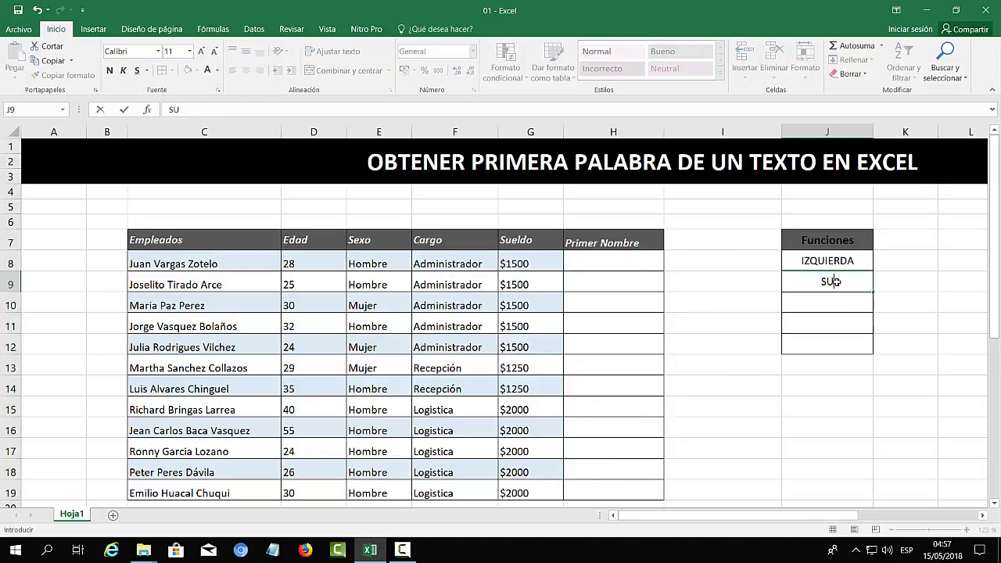
text(STI)
key(BackSpace)
text(IT)
text(UIR)
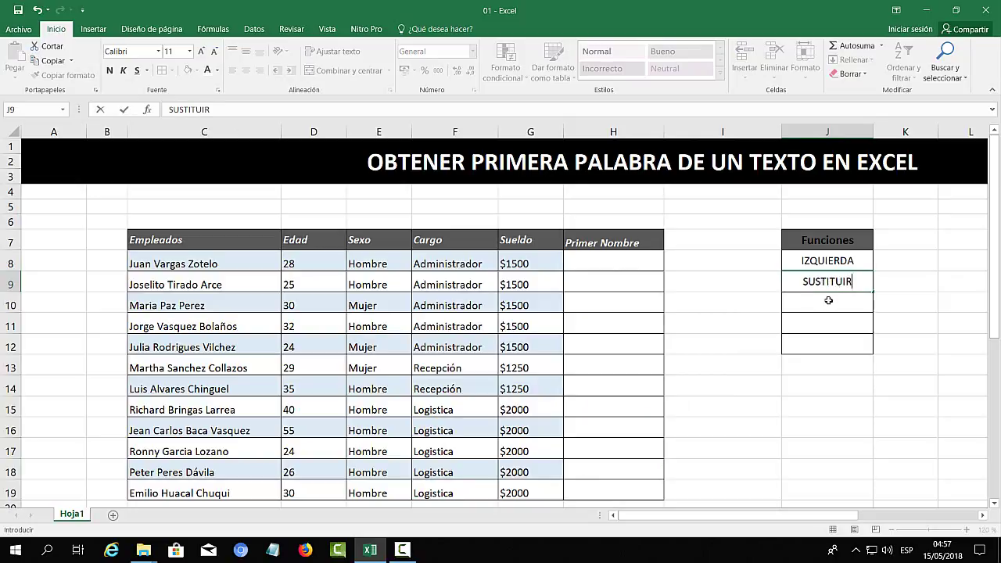
key(Return)
click(818, 286)
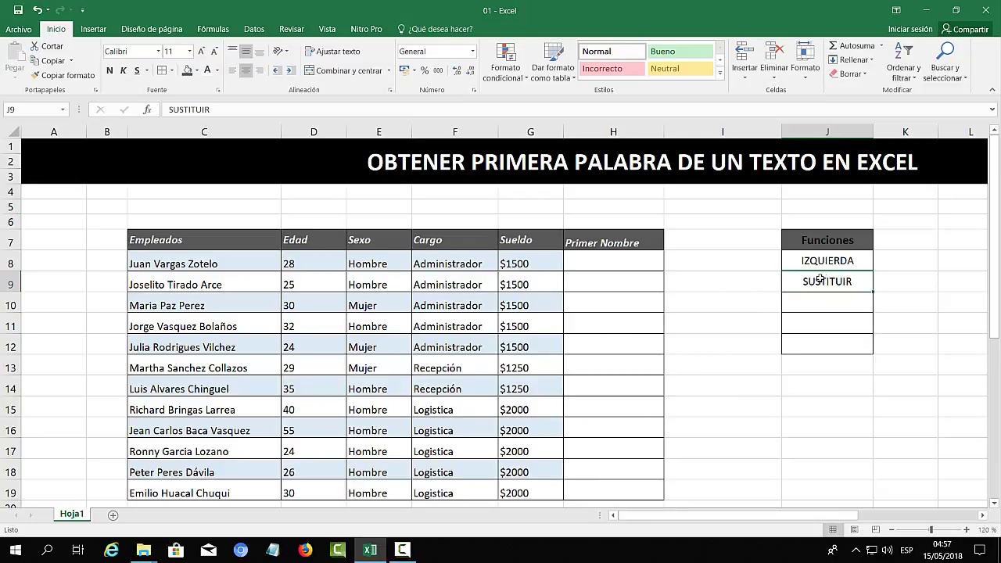
- Enter =SUSTITUIR(C8;"Juan";"----") in H8 to replace Juan with dashes
click(603, 260)
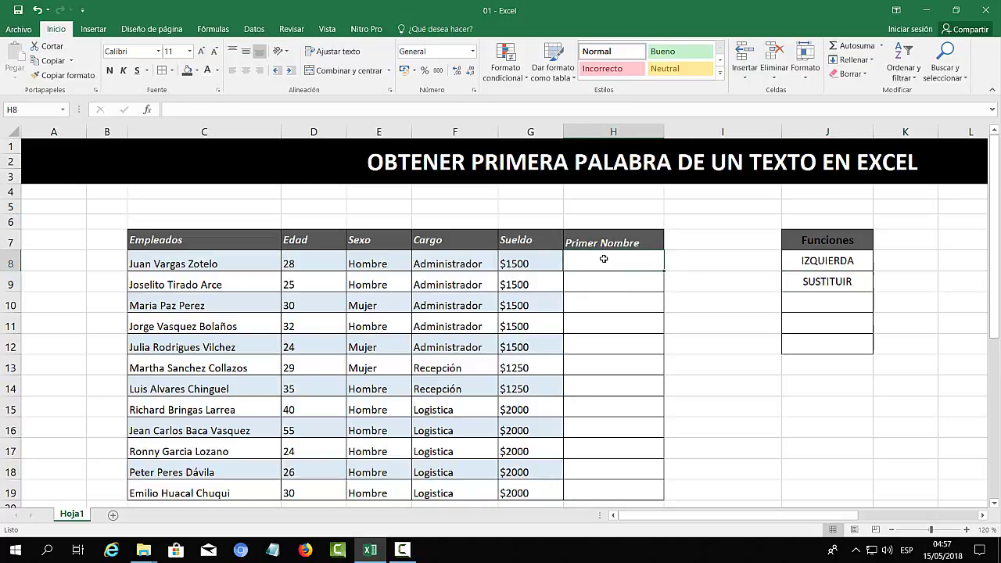
text(=)
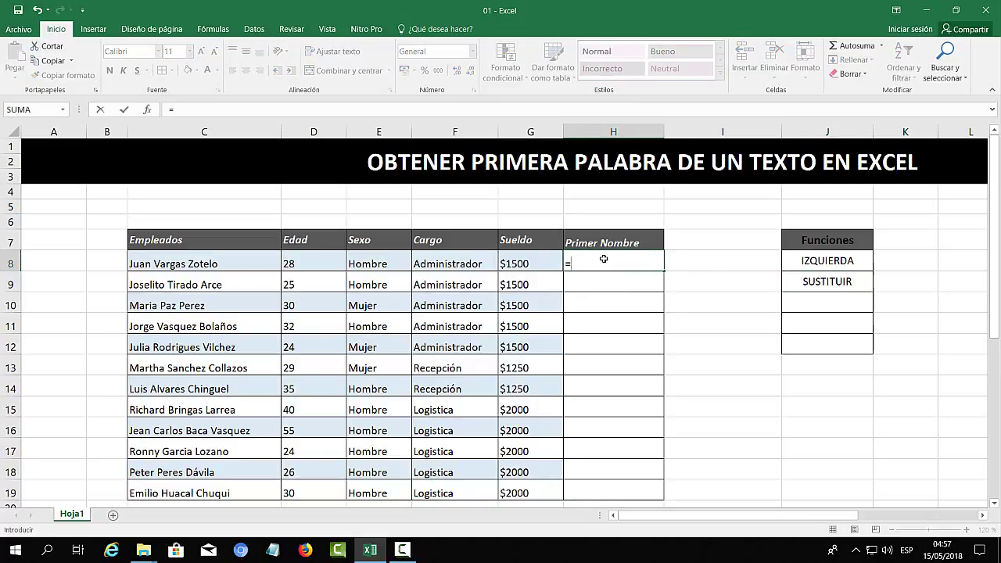
text(SUST)
key(Tab)
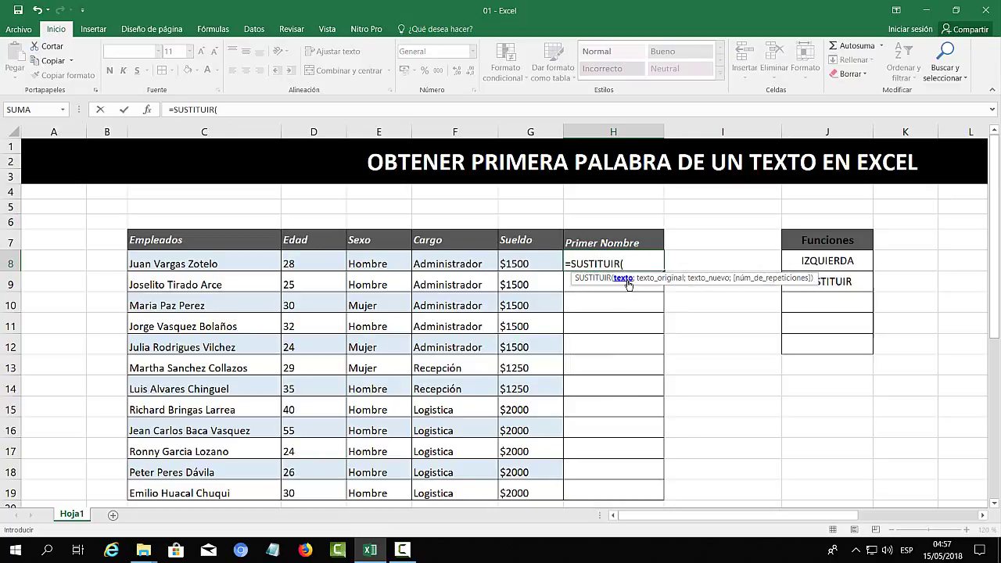
click(209, 264)
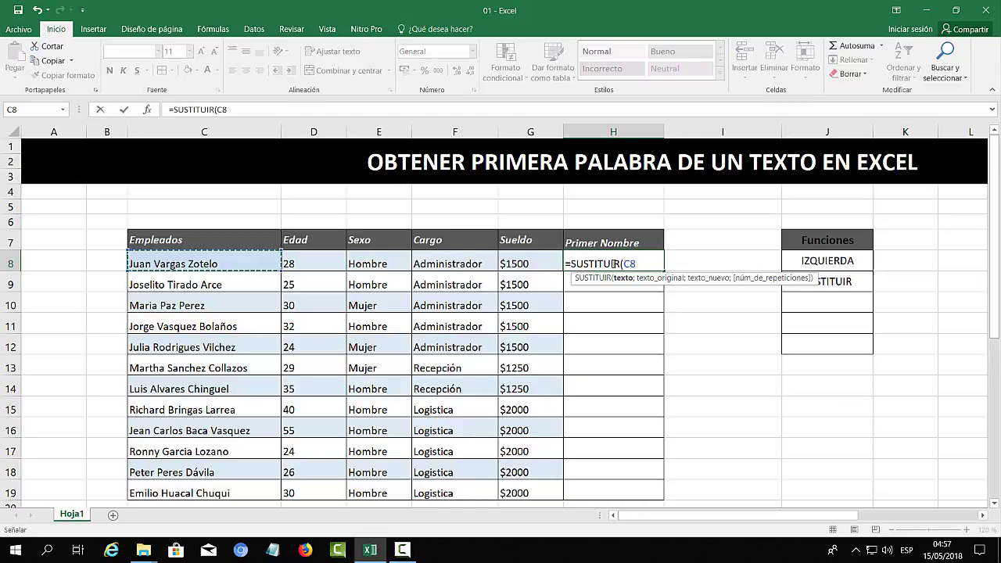
text(;)
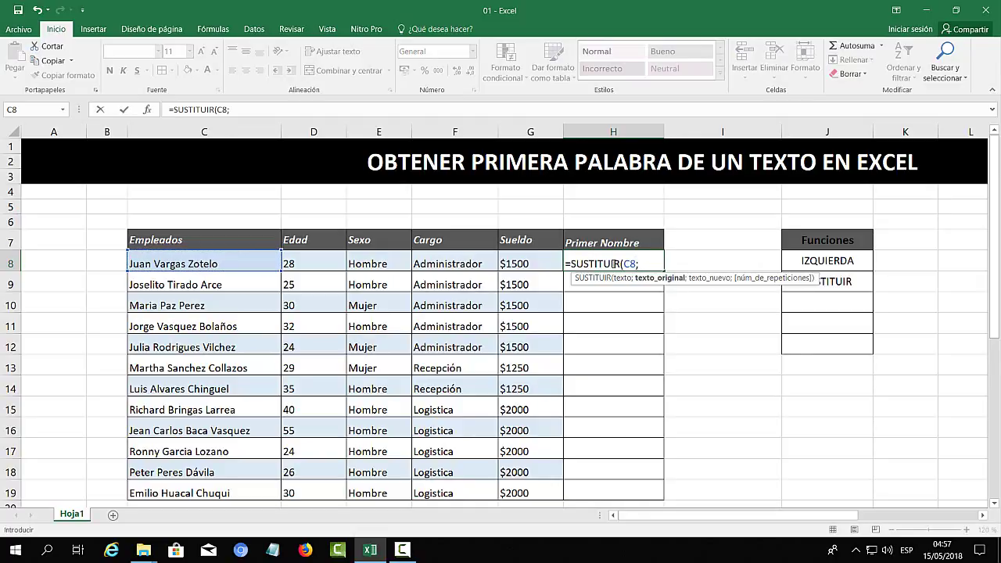
text(")
text(;"----")
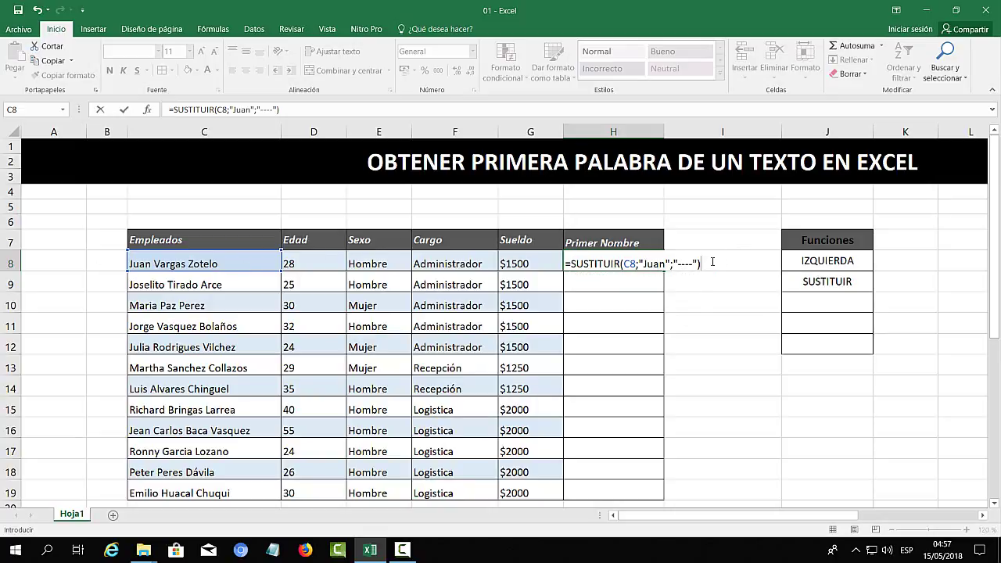
key(Return)
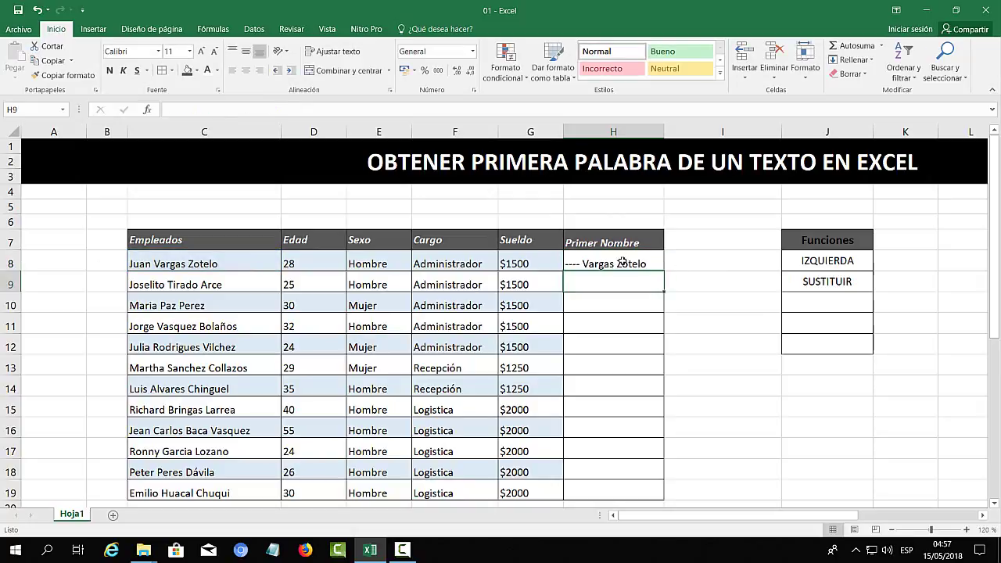
click(596, 262)
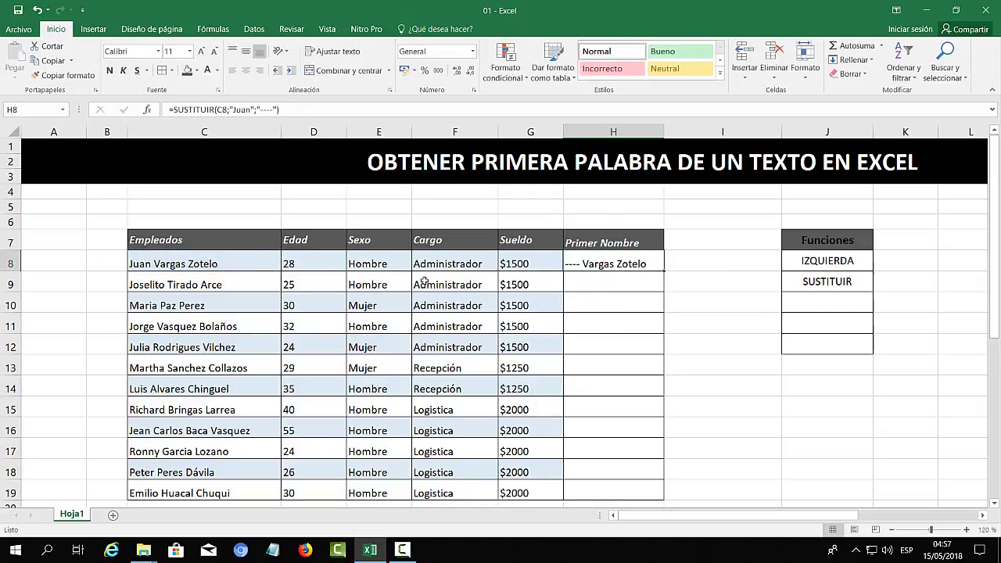
drag(273, 107, 260, 108)
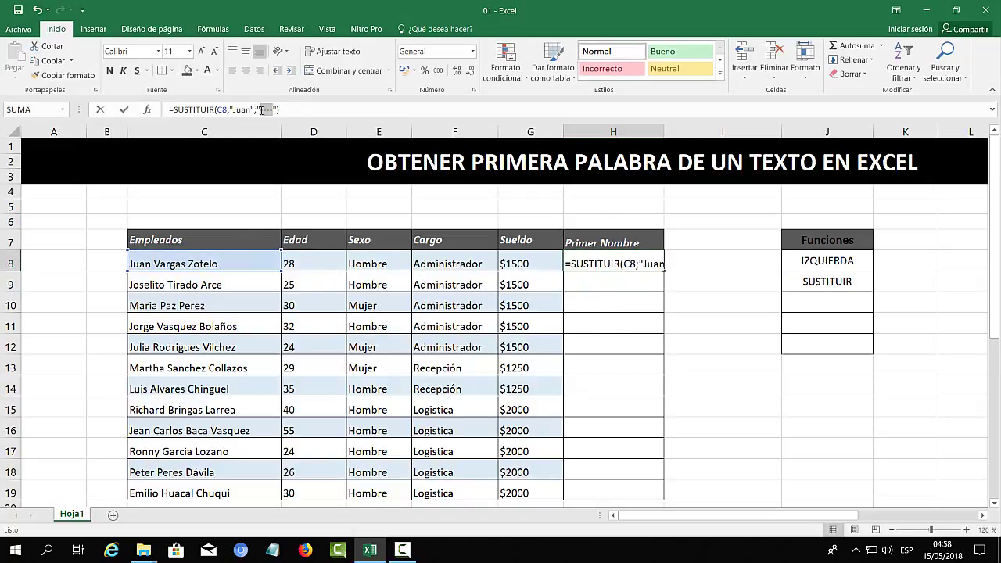
text(7)
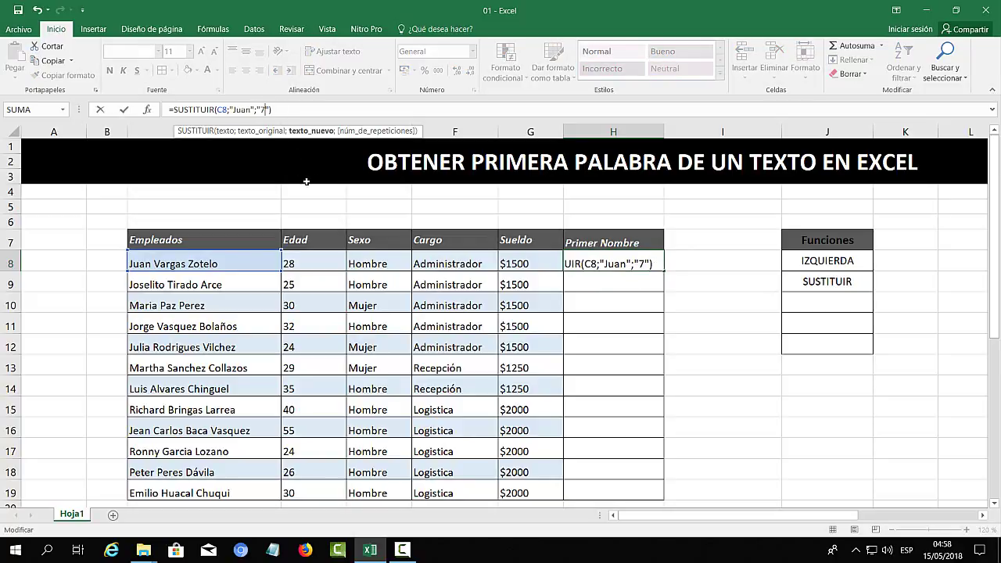
text(777777777)
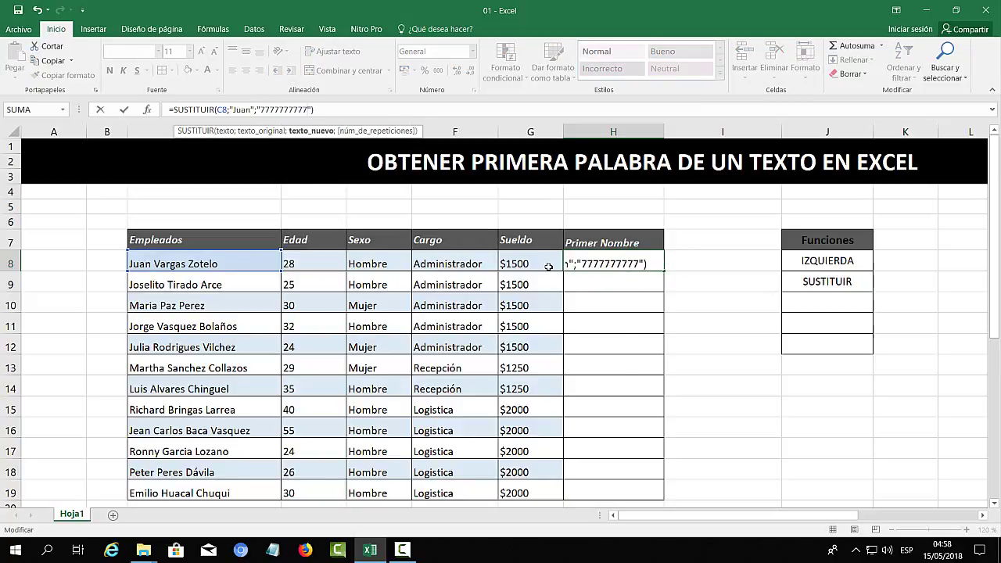
key(Return)
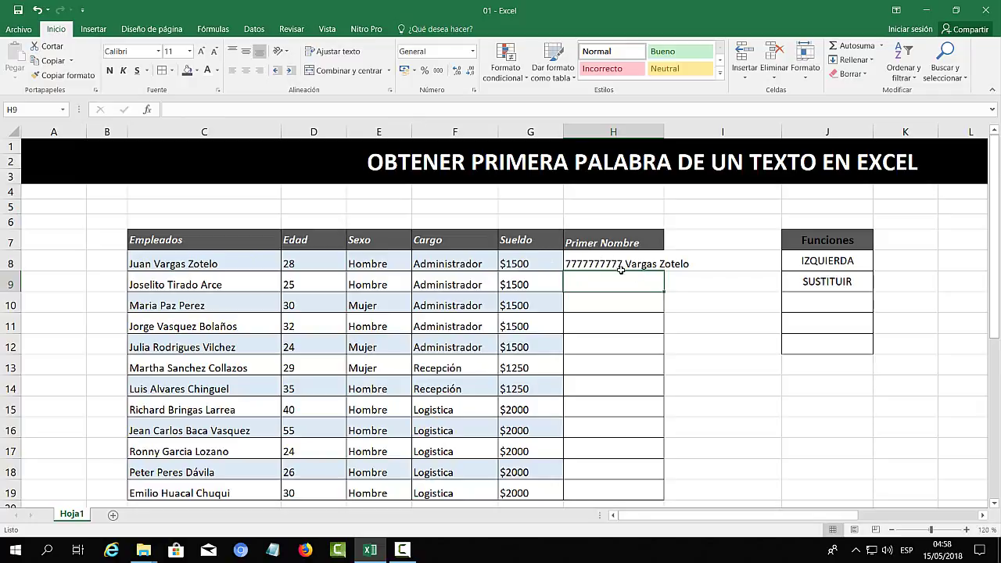
click(609, 262)
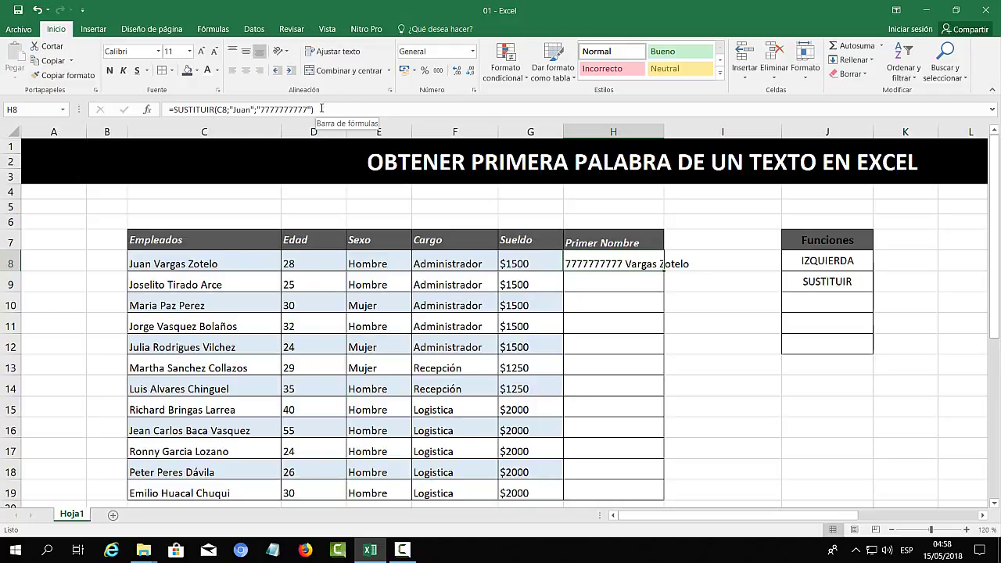
drag(330, 109, 169, 109)
key(BackSpace)
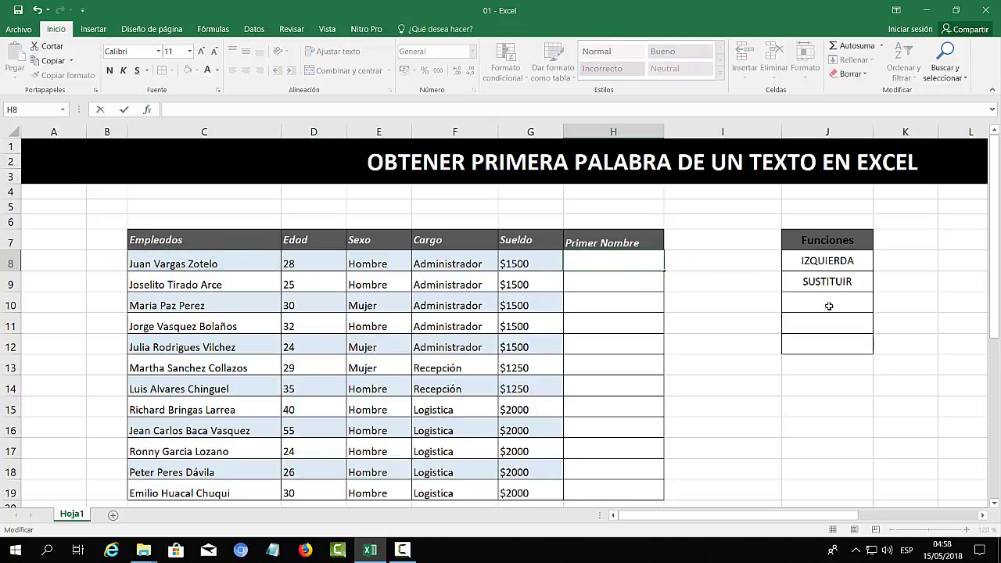
- Add REPETIR as the third Funciones entry
click(828, 305)
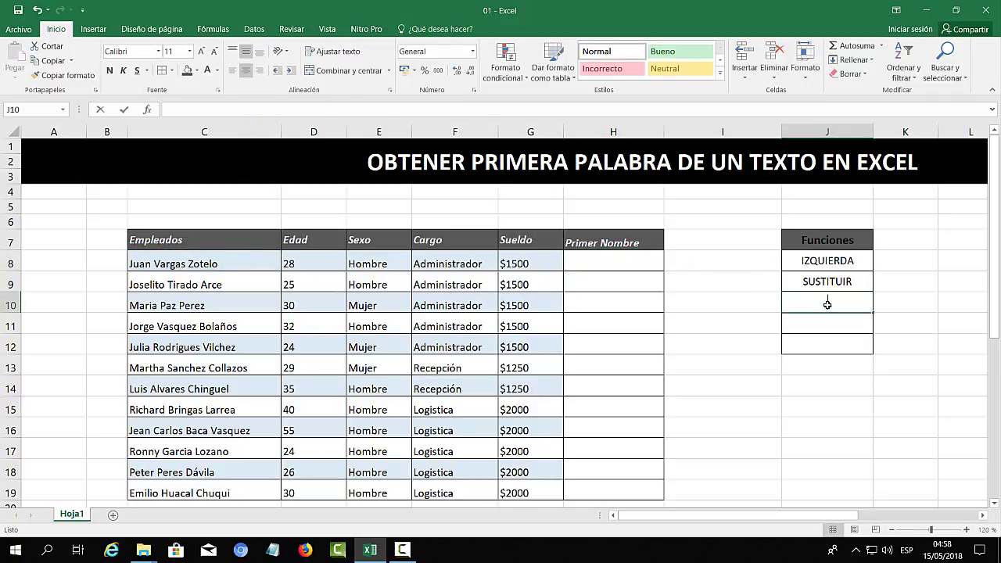
text(REPETI)
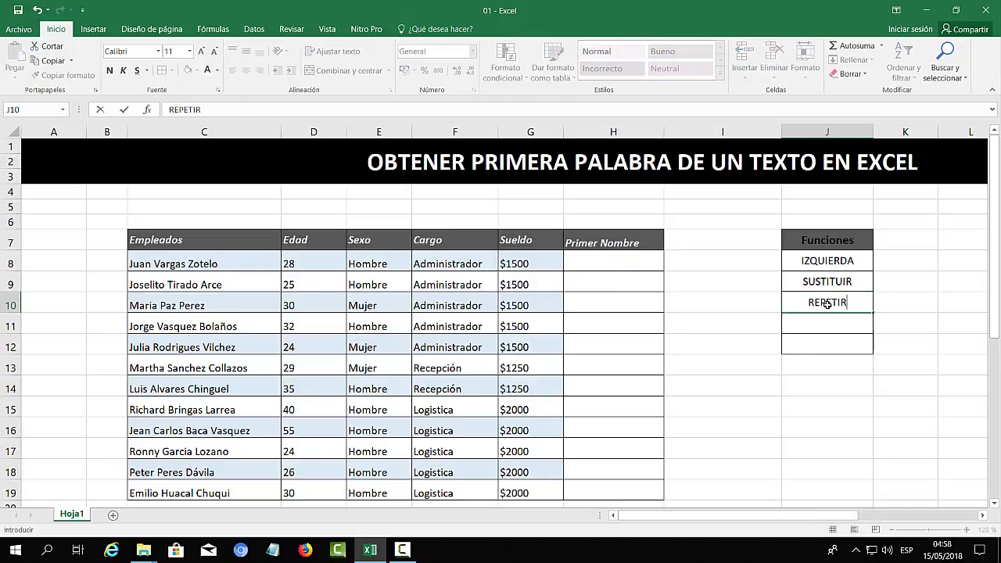
text(R)
key(Return)
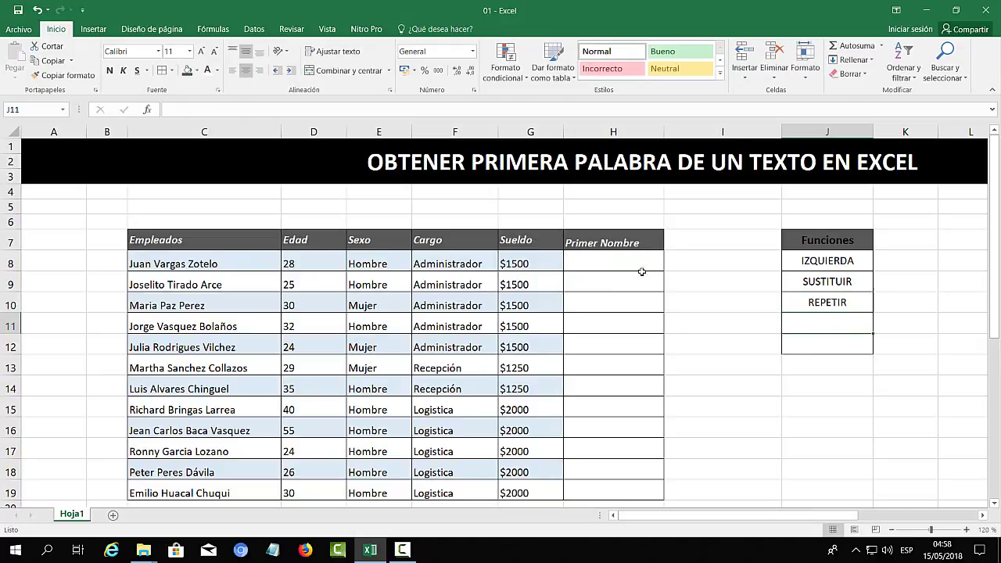
- Enter =REPETIR(C8;2) in H8, then change it to repeat the name three times
click(635, 264)
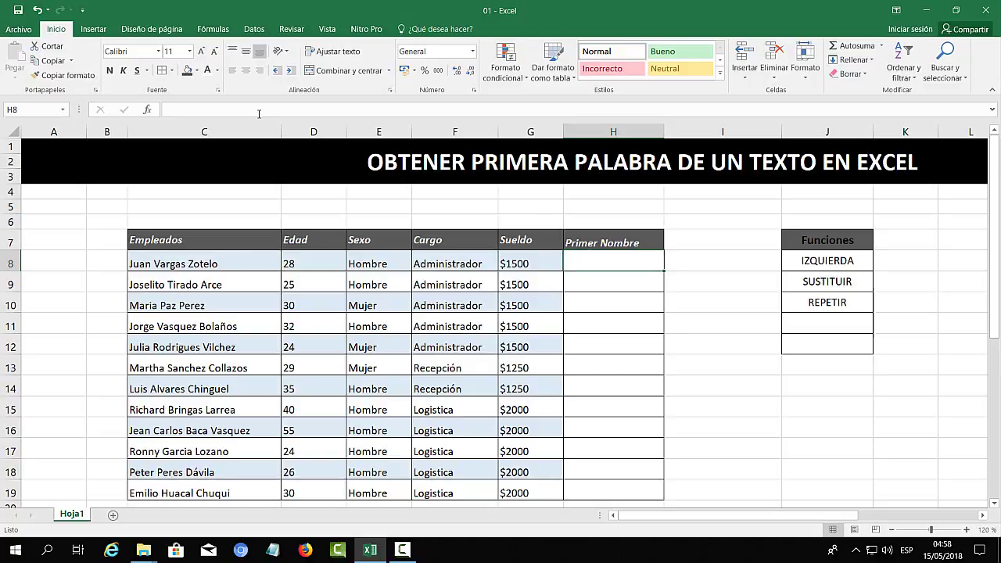
text(=)
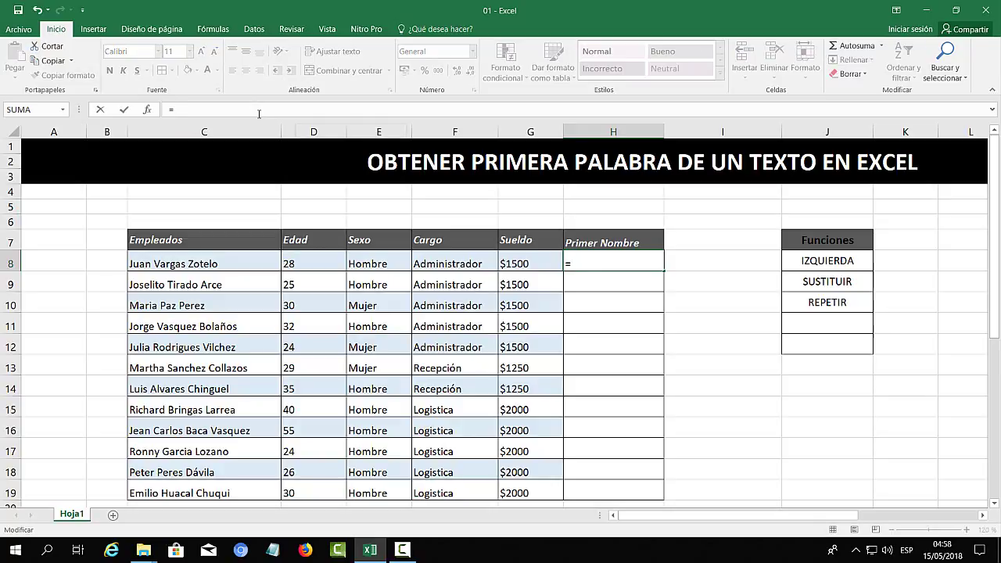
text(REPETIR()
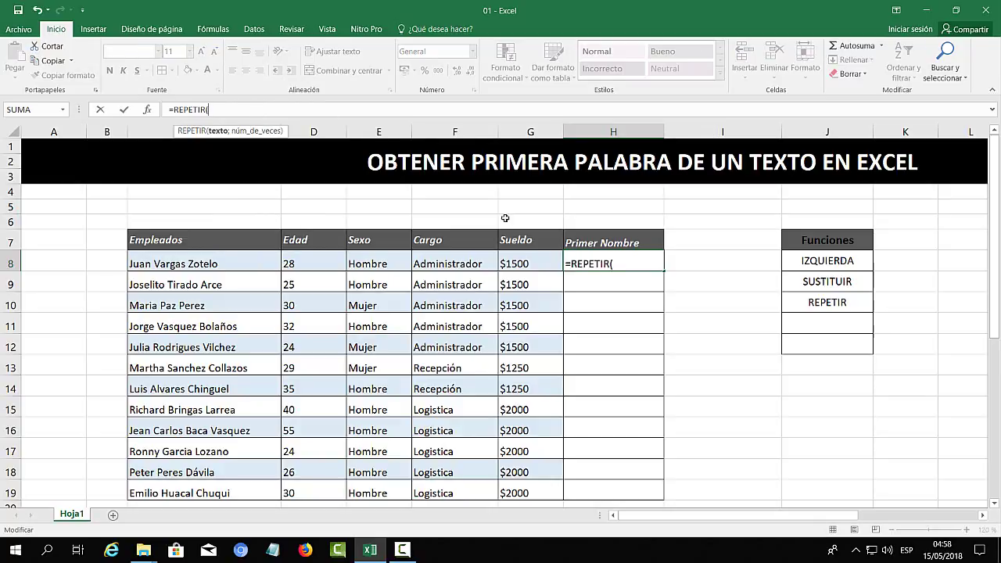
click(189, 260)
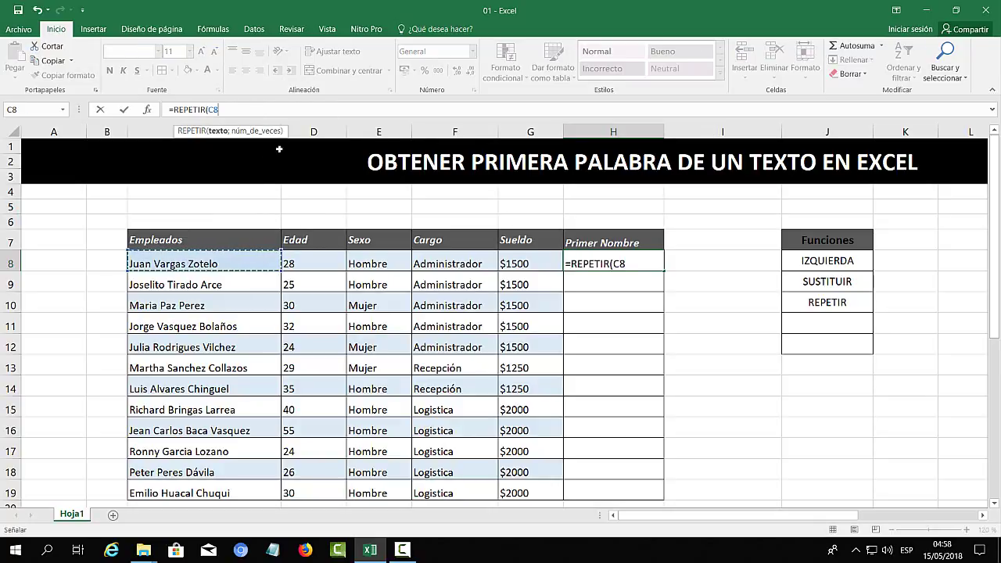
text(;2)
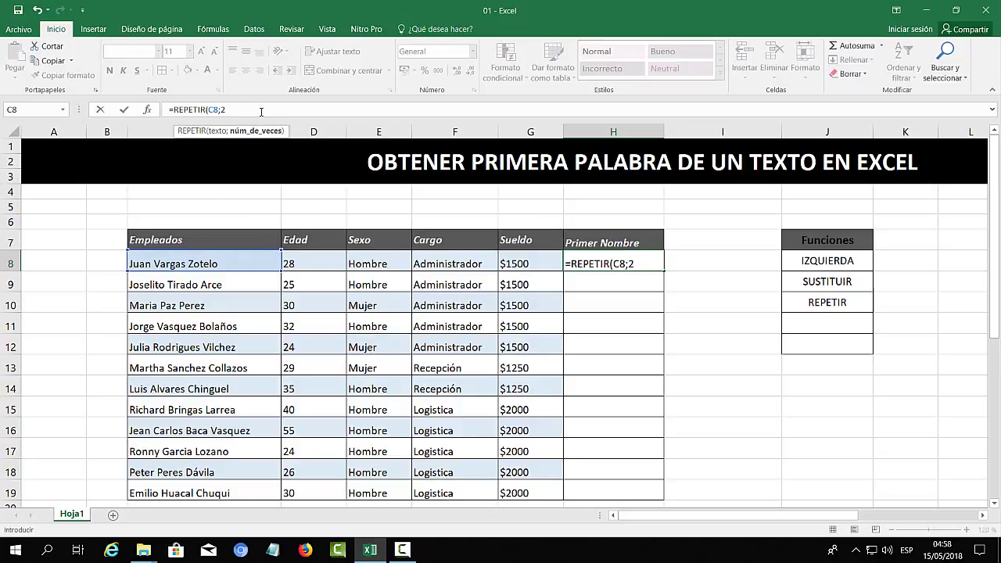
text())
key(Return)
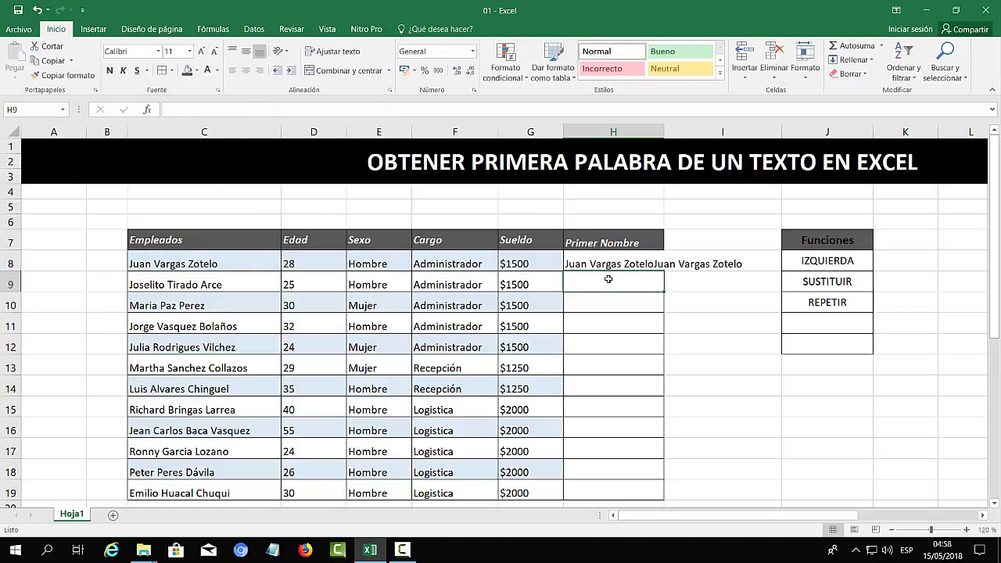
click(596, 266)
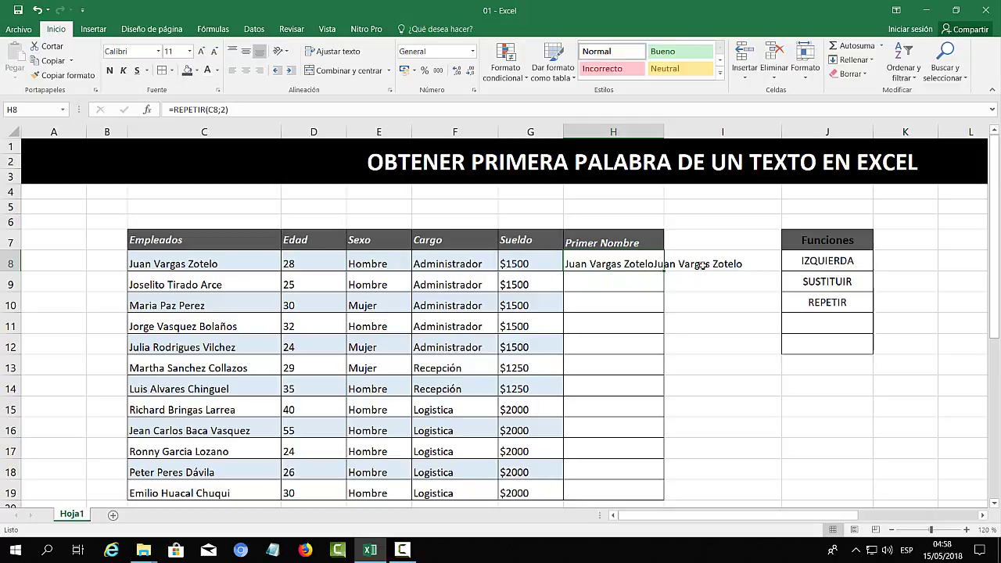
click(224, 109)
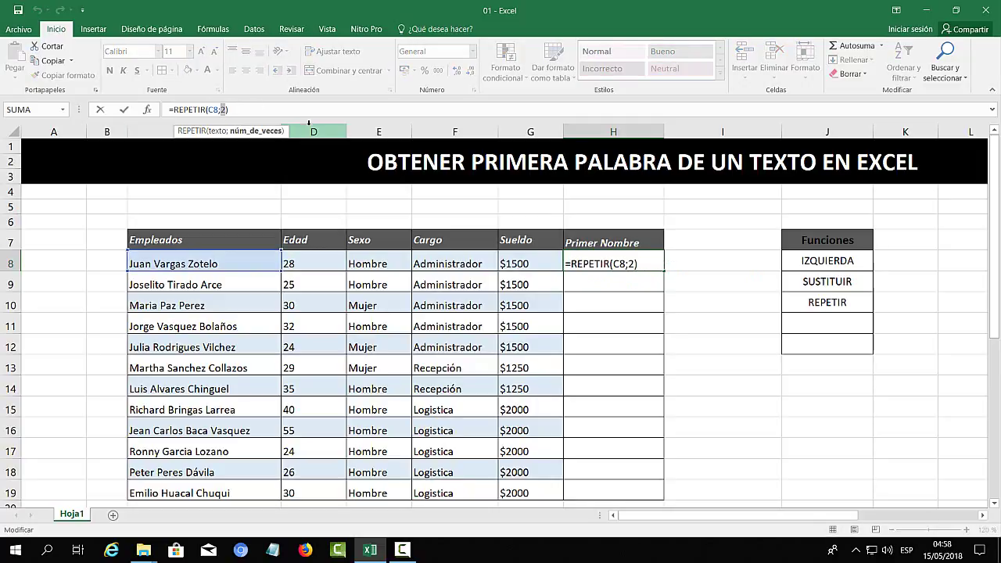
text(3)
key(Return)
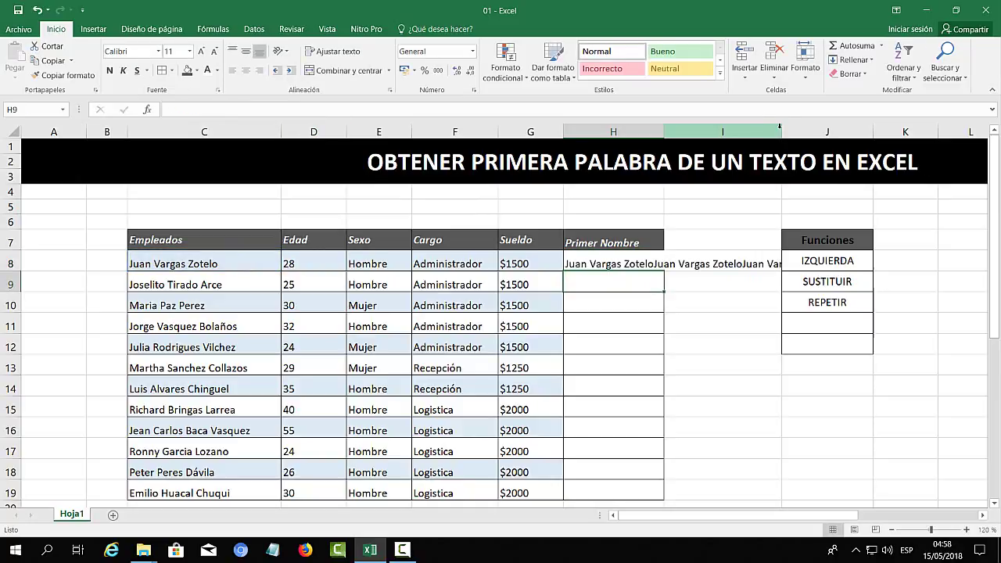
- Widen column I to show the repeated text, then delete the REPETIR formula from H8
drag(782, 131, 857, 132)
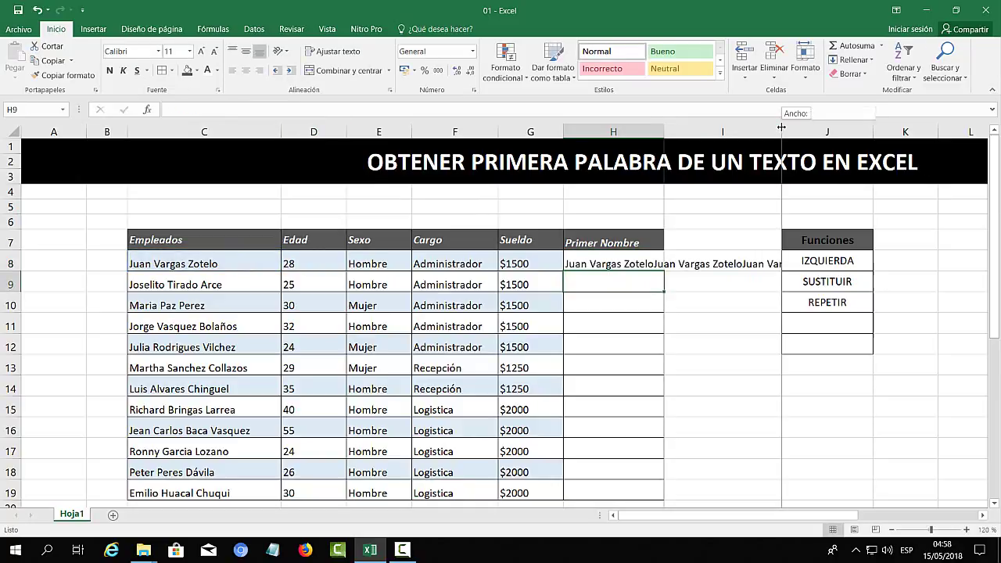
click(634, 270)
click(218, 109)
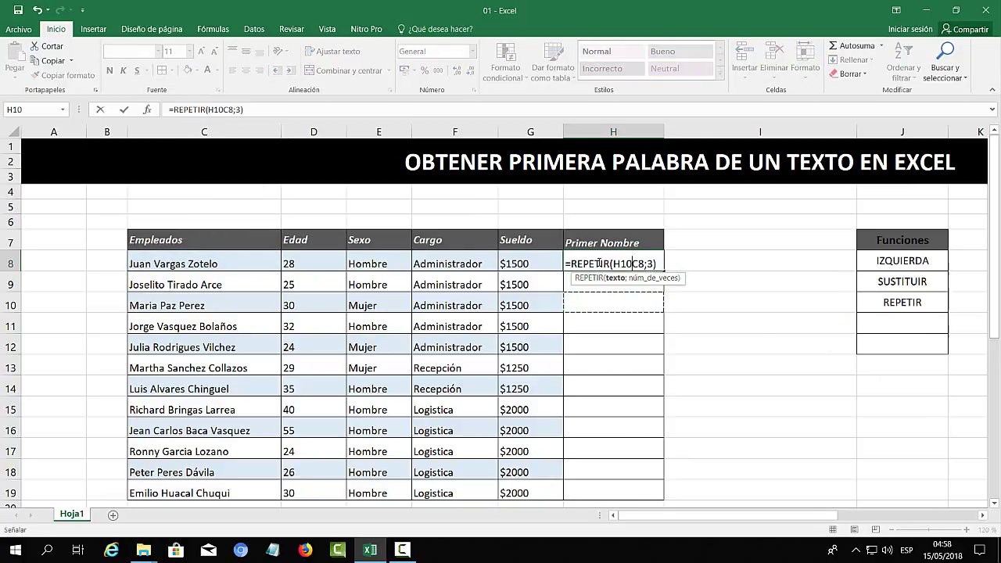
key(ctrl+Return)
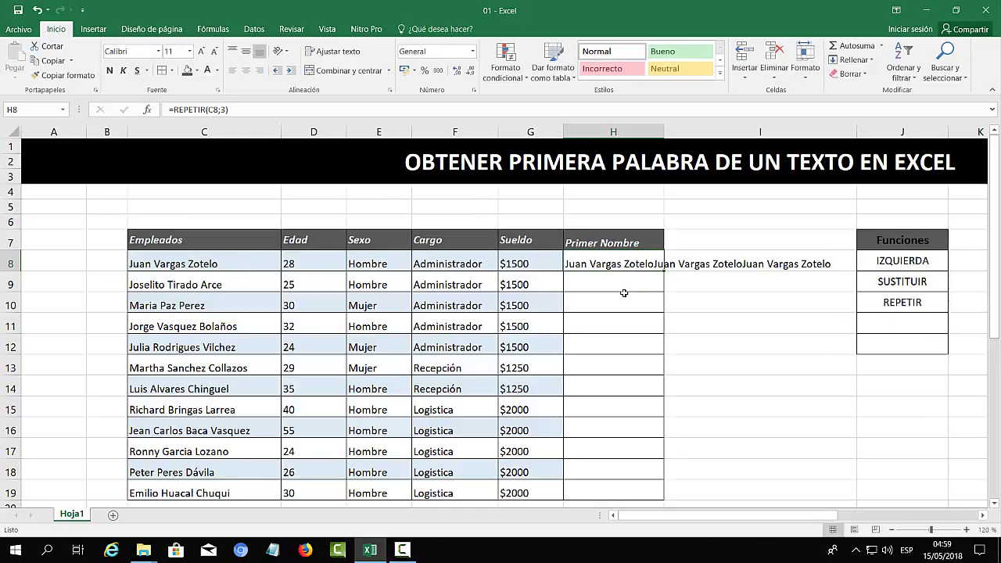
key(Delete)
click(630, 302)
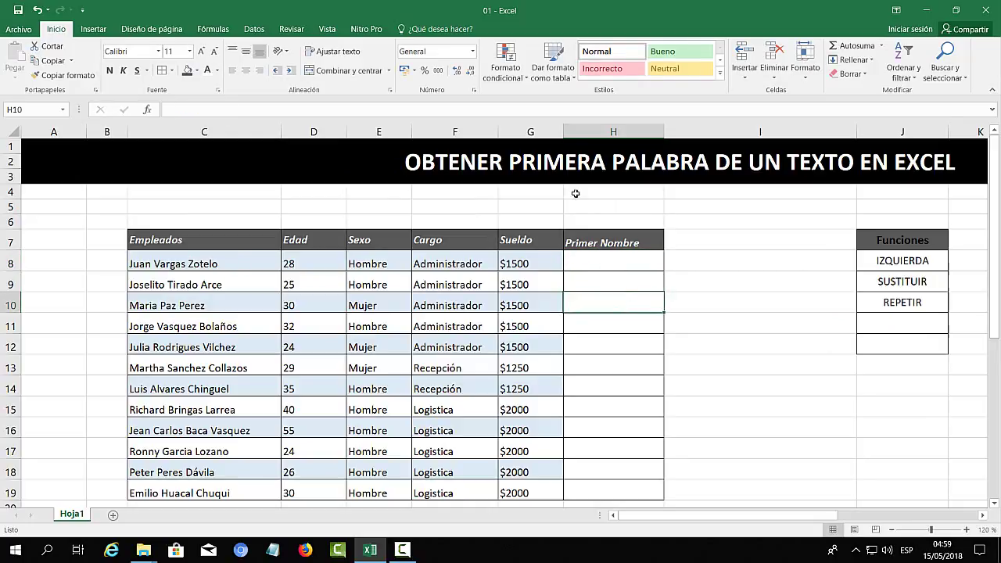
click(570, 162)
click(579, 310)
- Type =SUSTITUIR(C8;" ";REPETIR(" ";100)) into H8 using autocomplete and a C8 reference
click(588, 258)
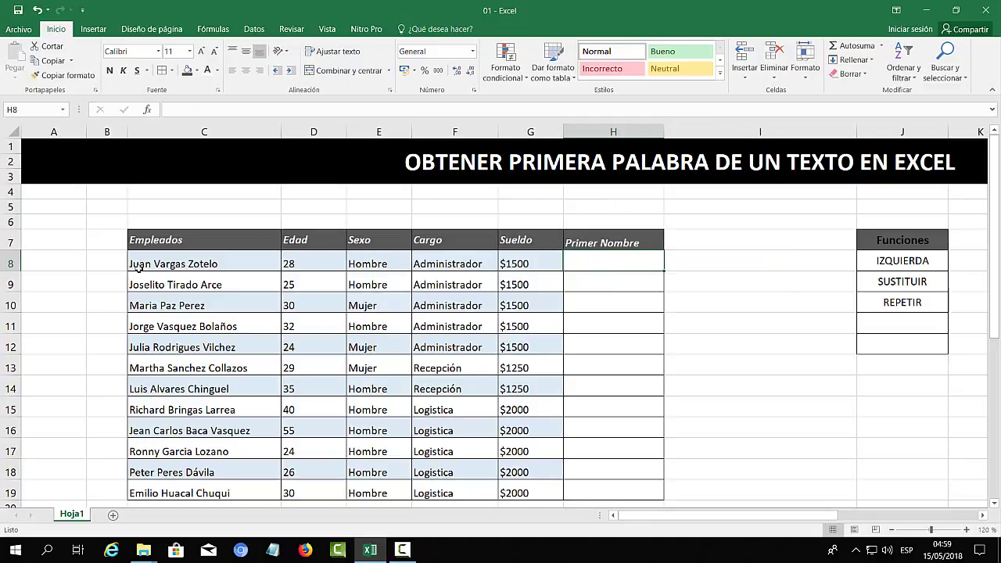
click(252, 110)
text(=)
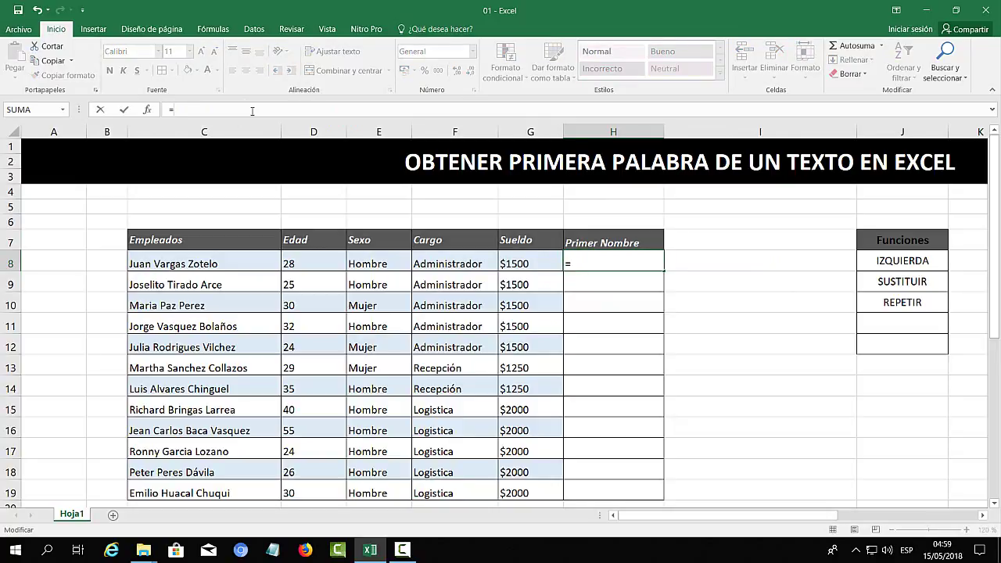
text(SUS)
key(Tab)
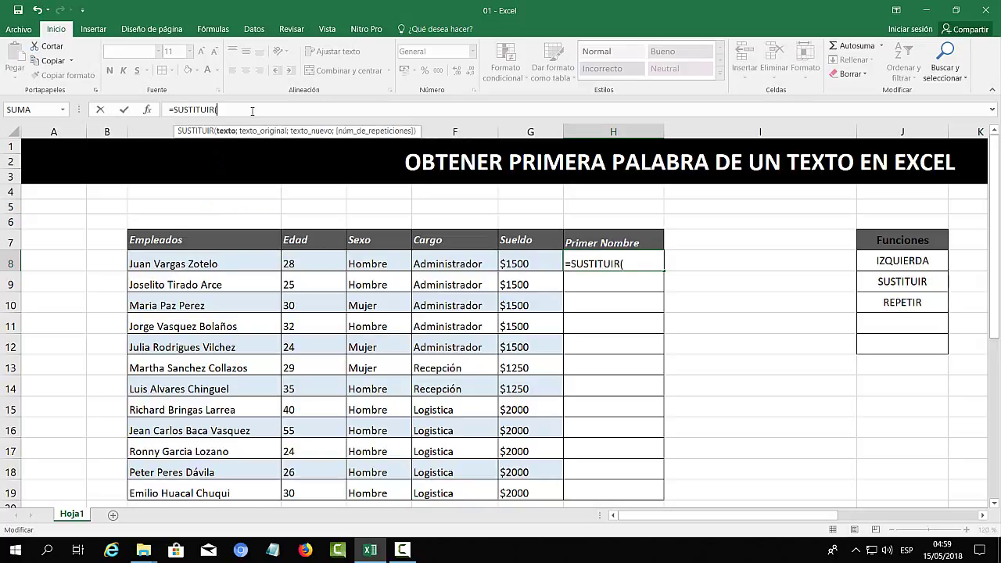
click(184, 263)
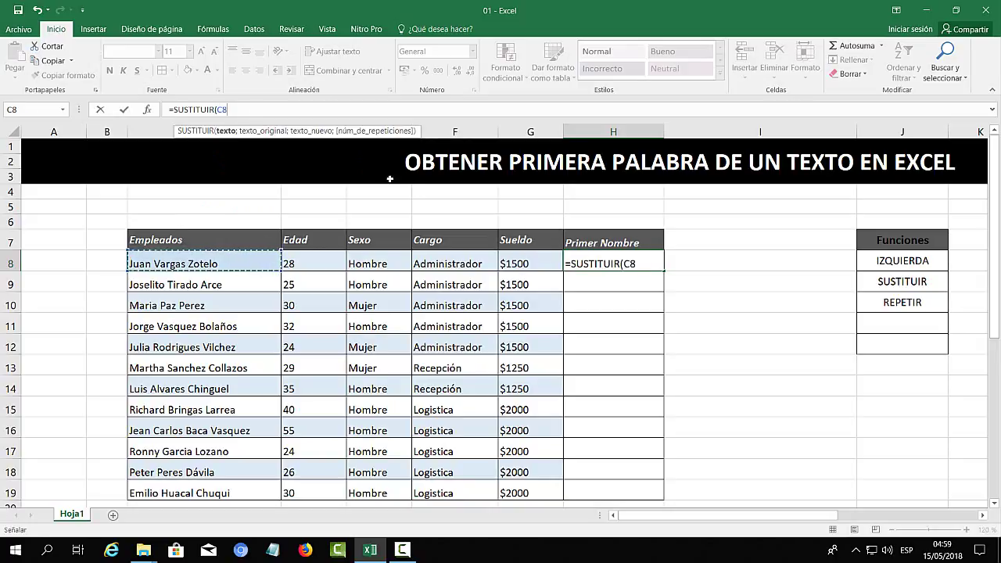
text(;)
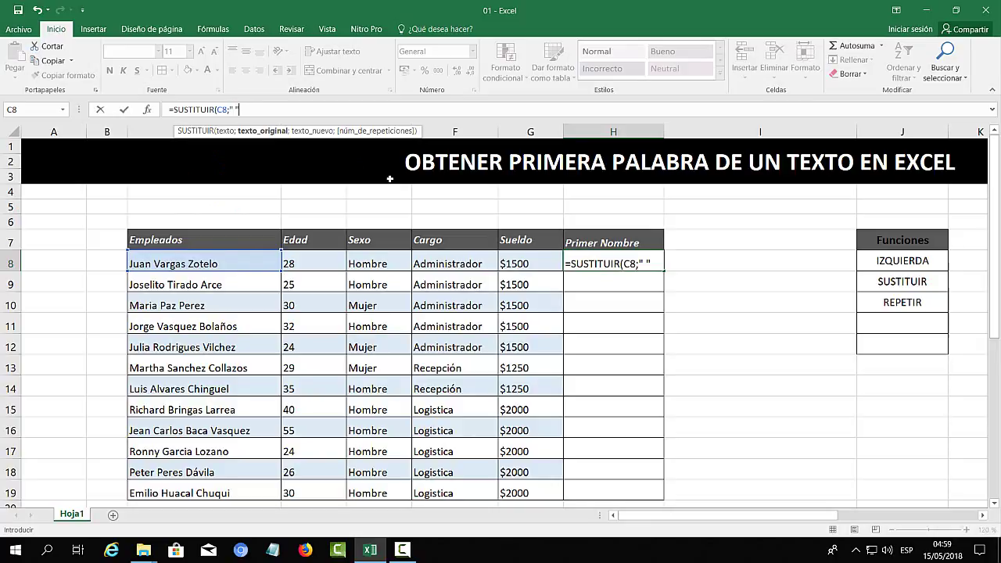
text(;)
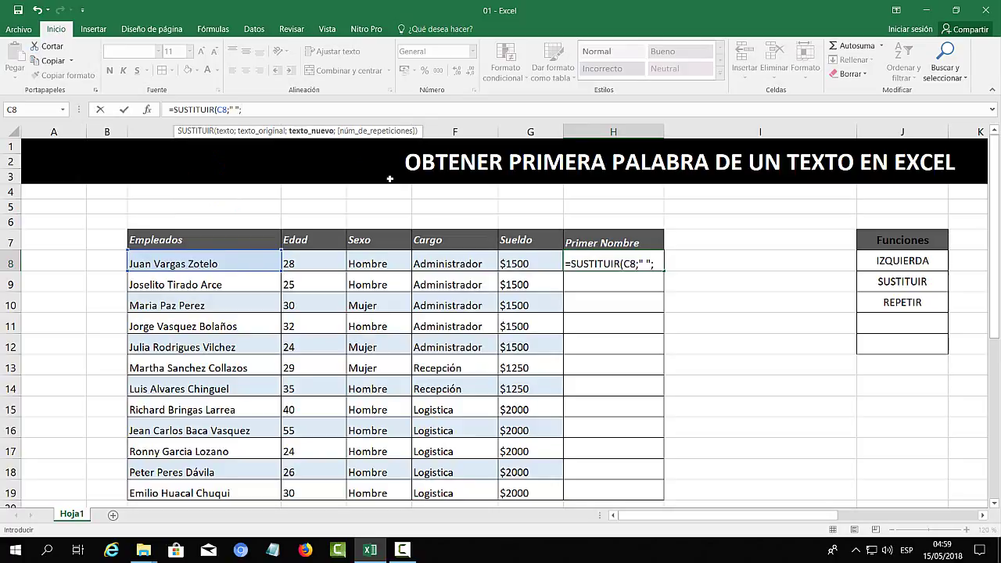
text(REPE)
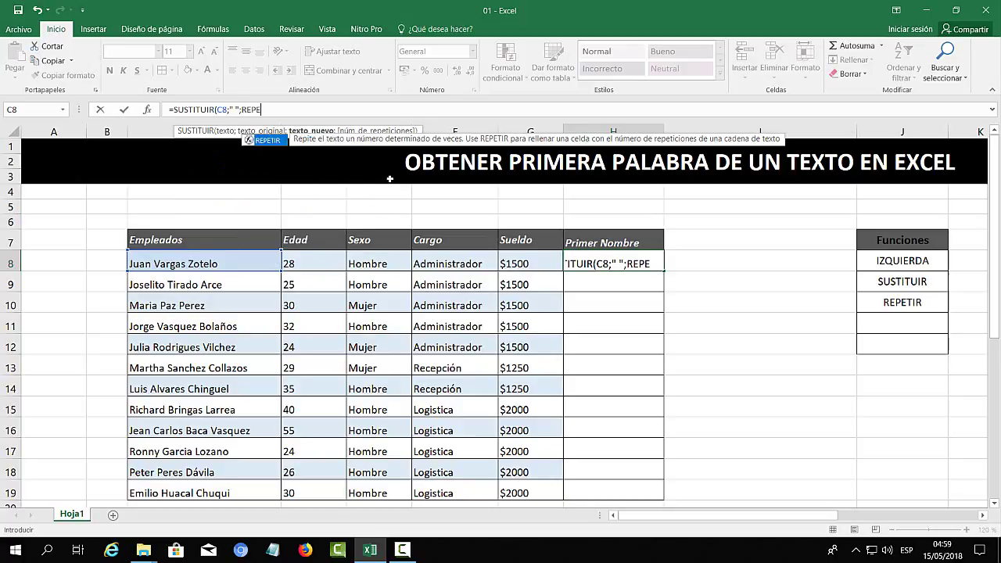
text(TIR()
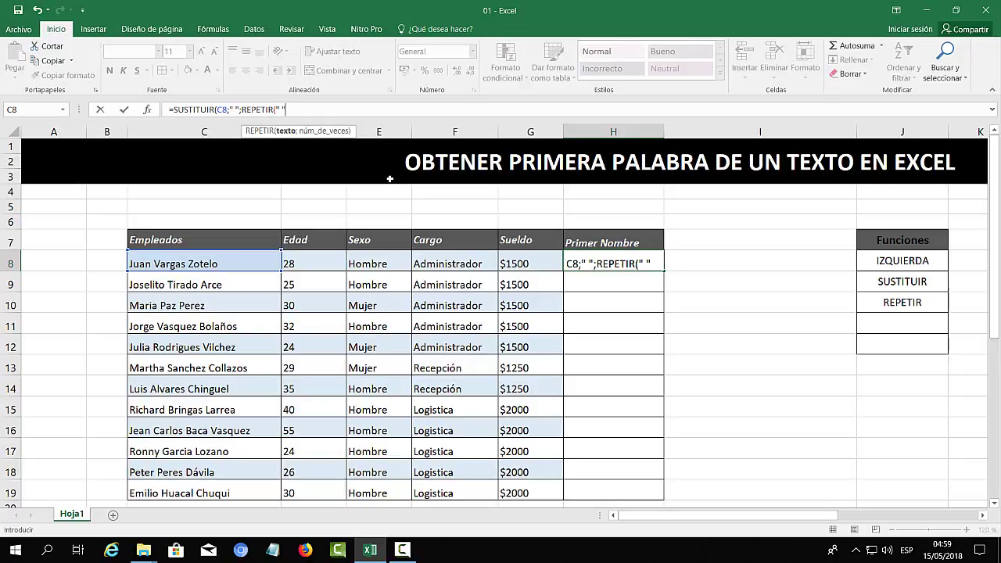
text(;)
text(100)
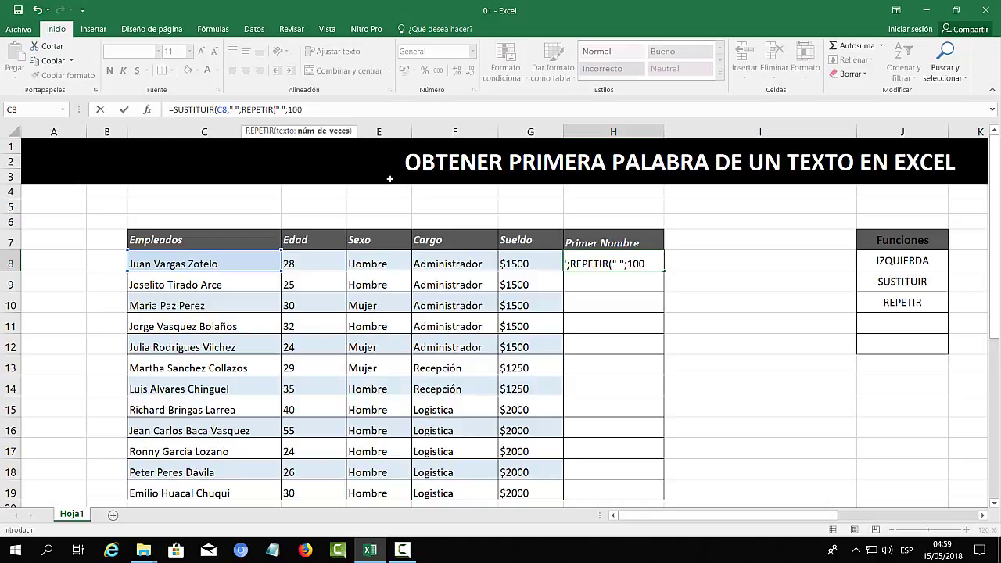
text()))
- Confirm the space-padding formula and widen column I, scrolling right toward Vargas and Zotelo
key(Return)
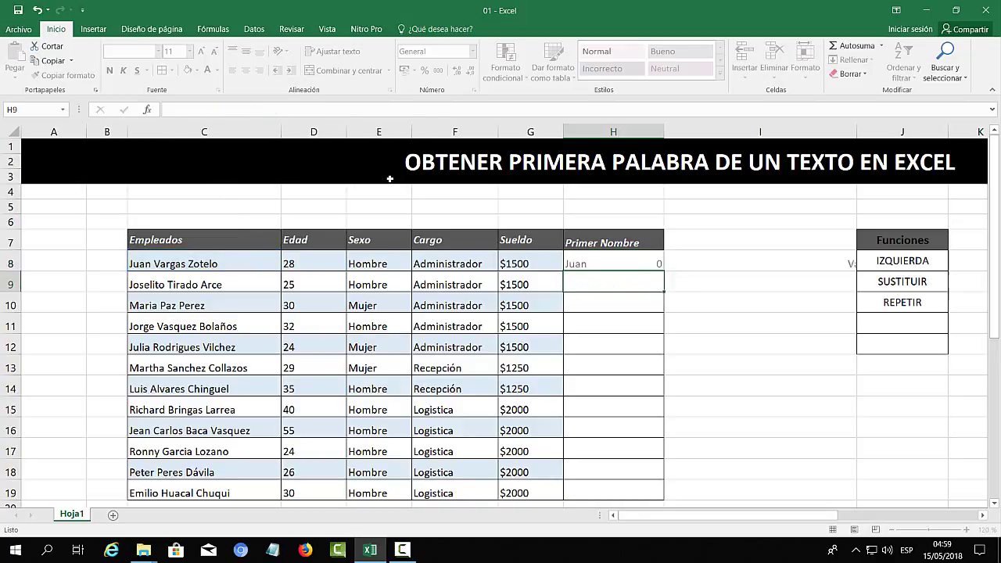
drag(825, 516, 865, 518)
drag(754, 132, 887, 132)
scroll(616, 167, right, 4)
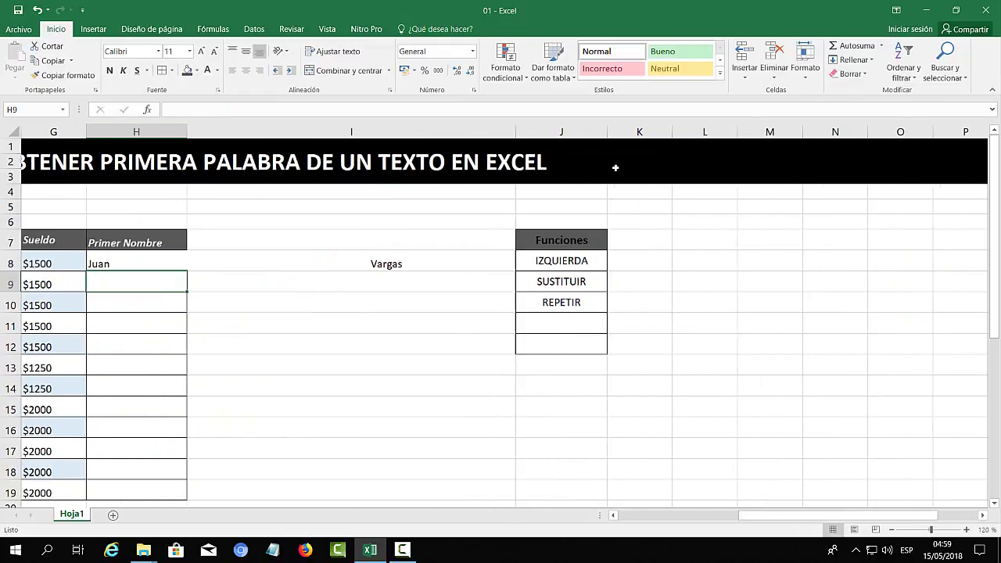
drag(516, 131, 768, 126)
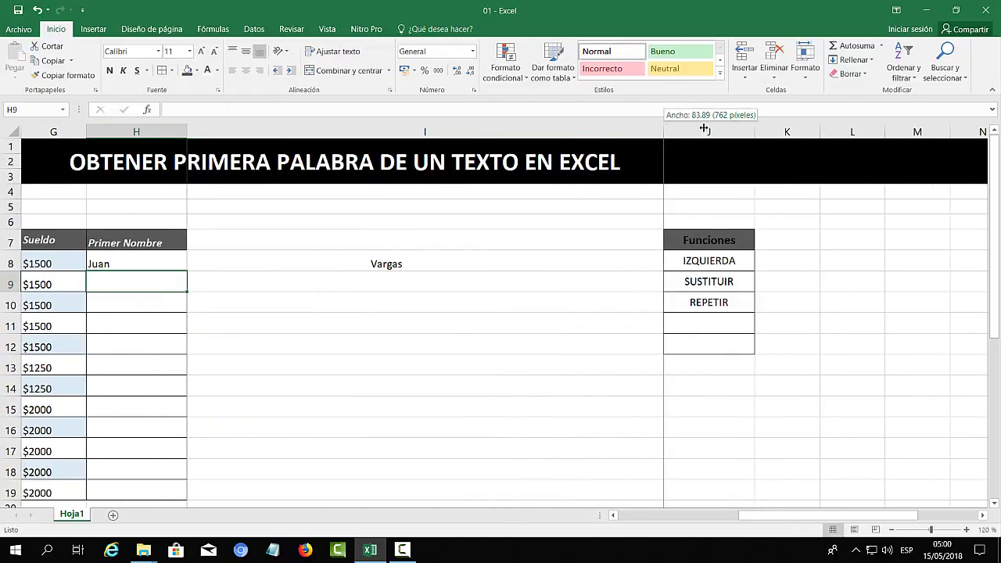
drag(747, 515, 707, 515)
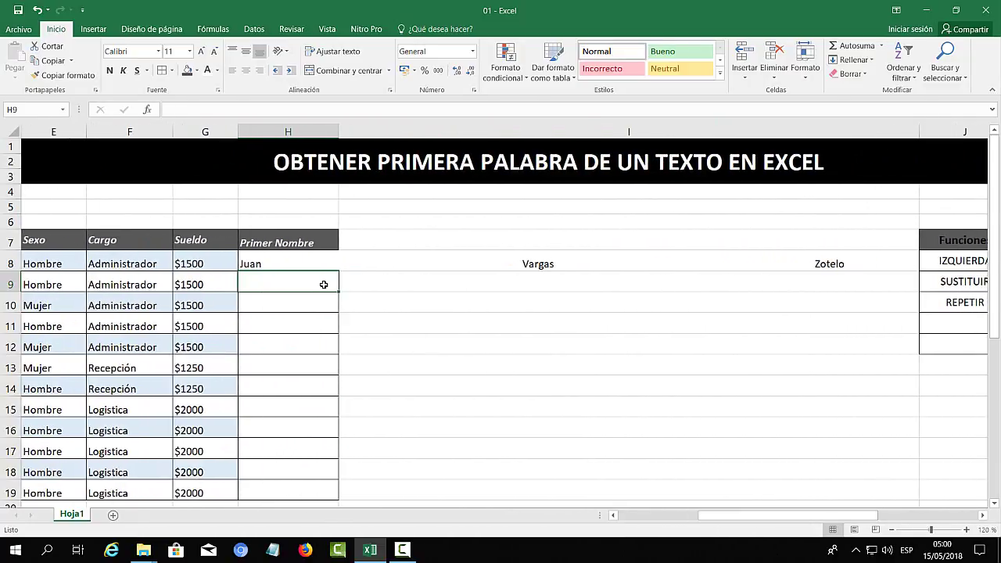
drag(703, 516, 649, 516)
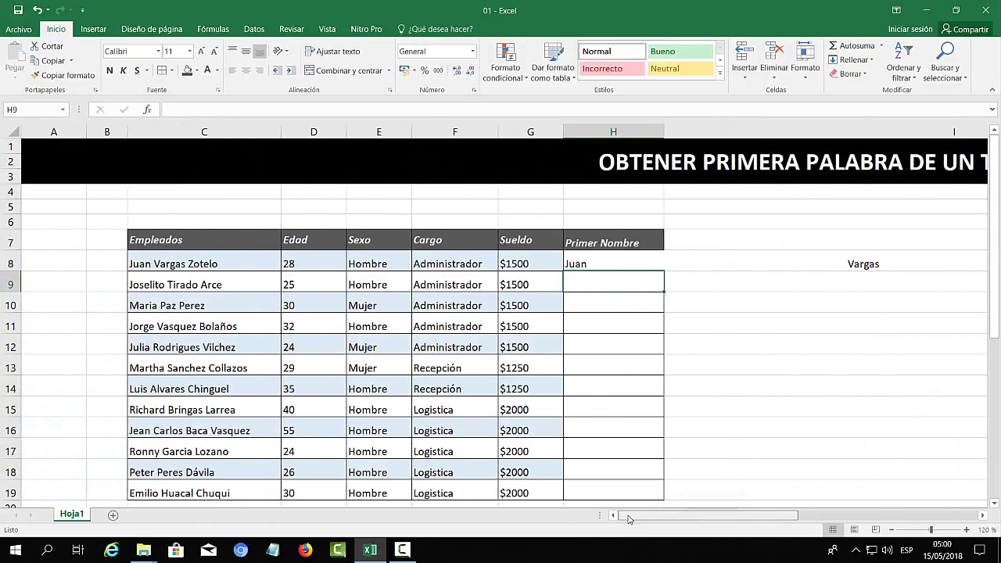
- Magnify C10's name to inspect its spaces without editing, then reselect H8
double_click(159, 305)
key(super+plus)
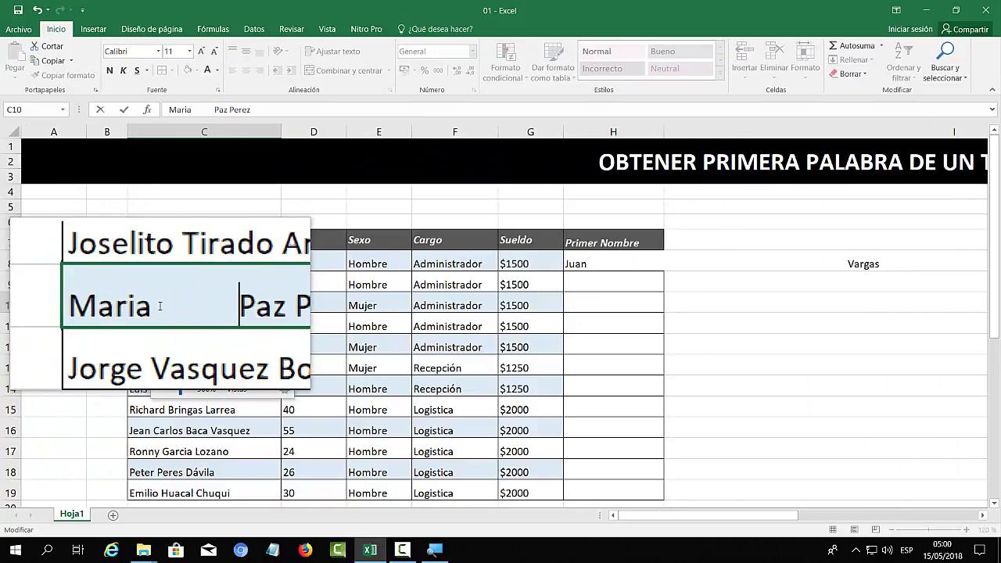
key(Escape)
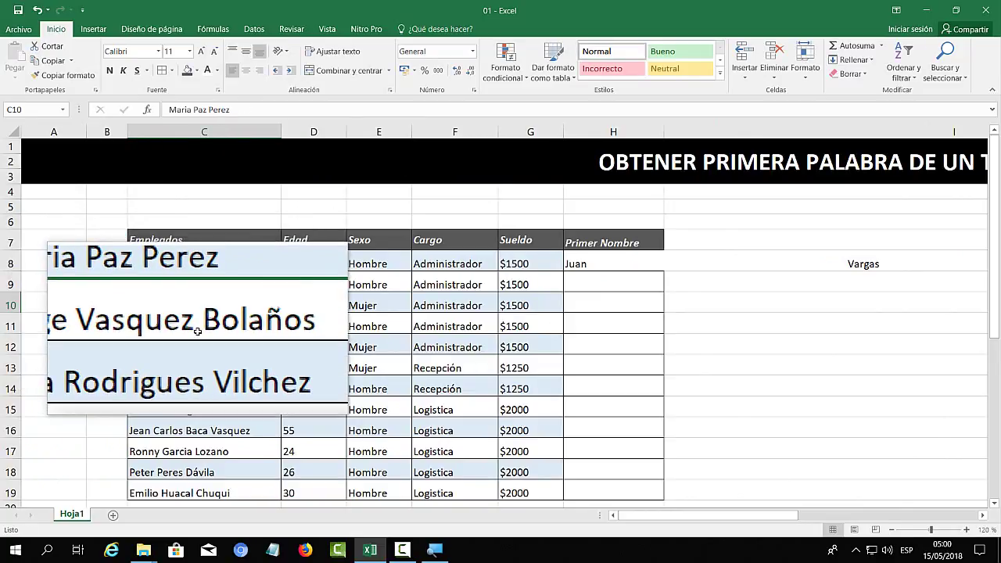
key(super+Escape)
click(602, 274)
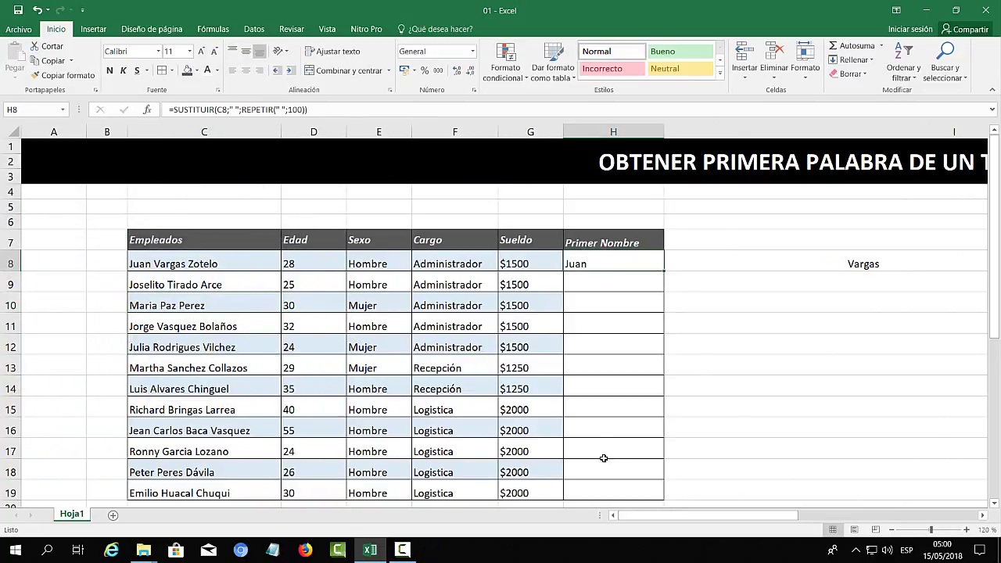
drag(643, 516, 703, 516)
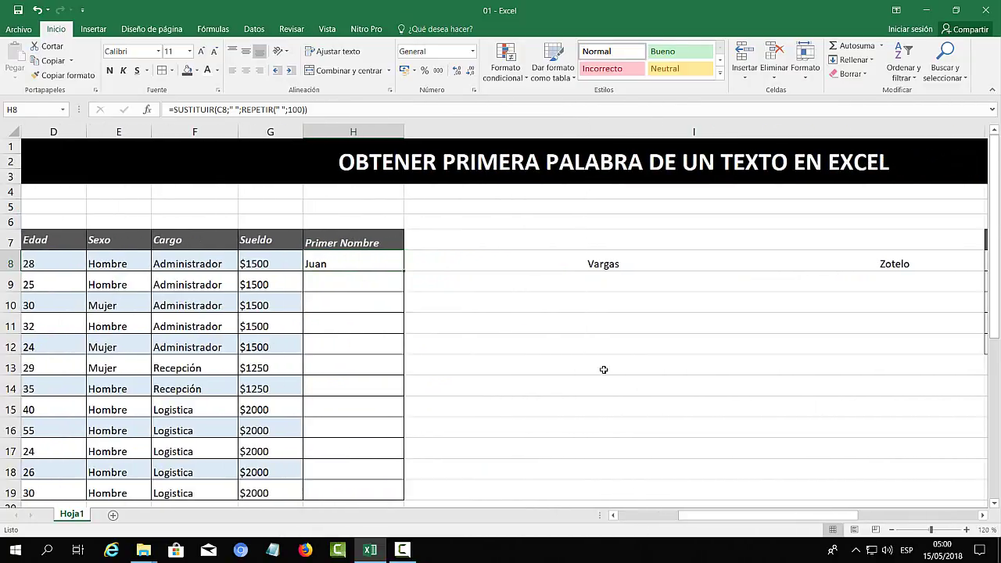
- Draw a gold bar from Juan toward Vargas and duplicate it between Vargas and Zotelo
click(466, 291)
click(93, 29)
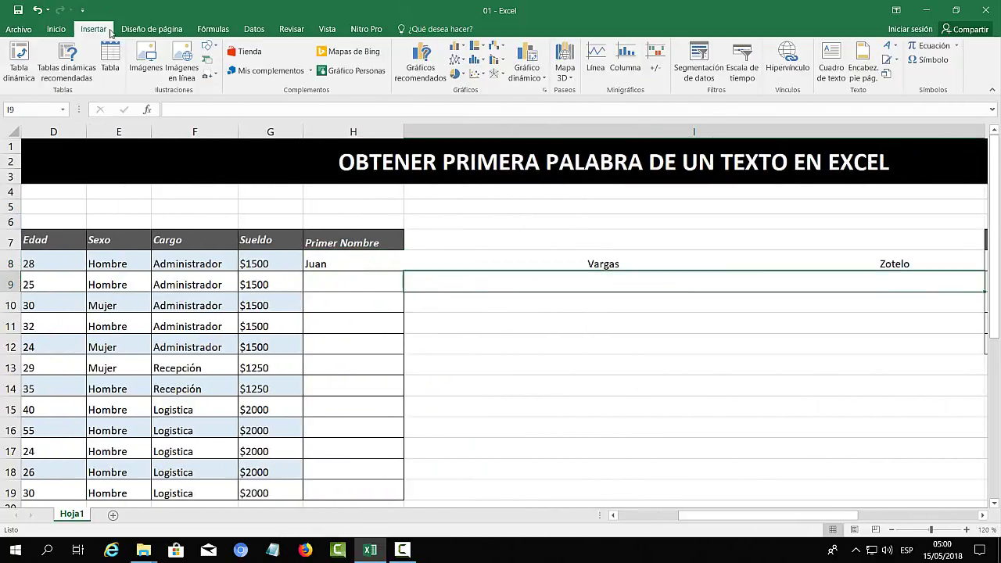
click(207, 49)
click(254, 74)
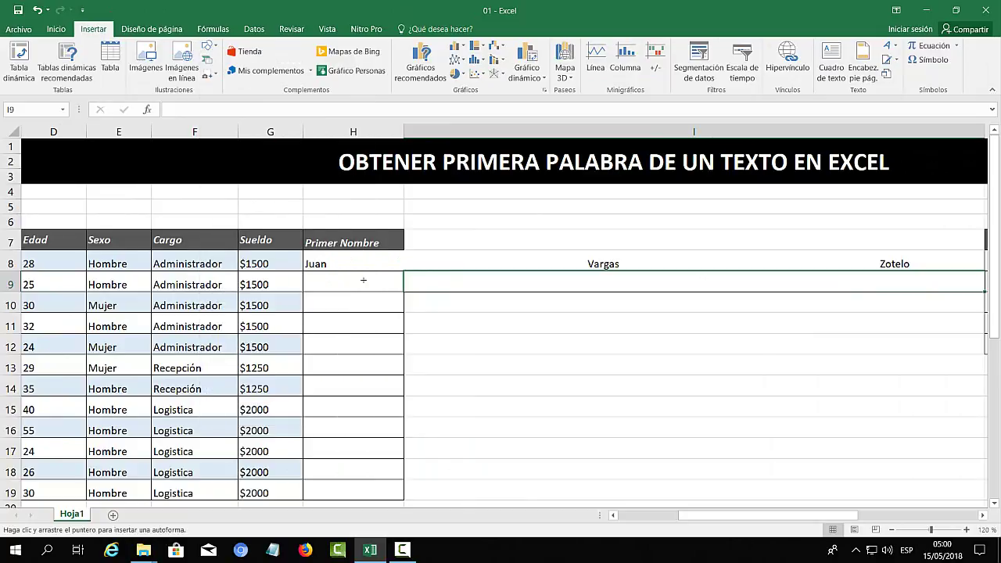
drag(327, 257, 586, 267)
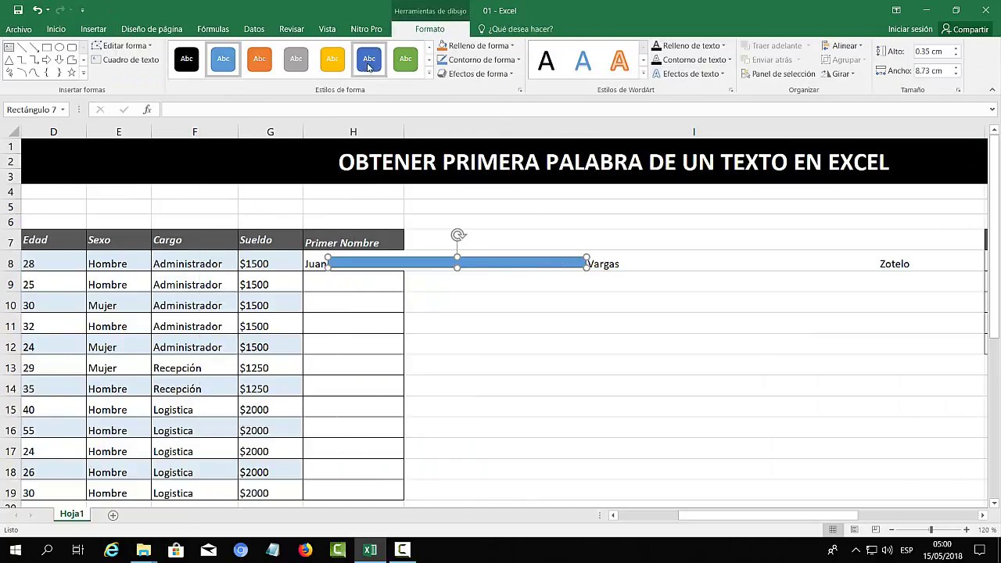
click(333, 58)
key(ctrl+c)
click(582, 328)
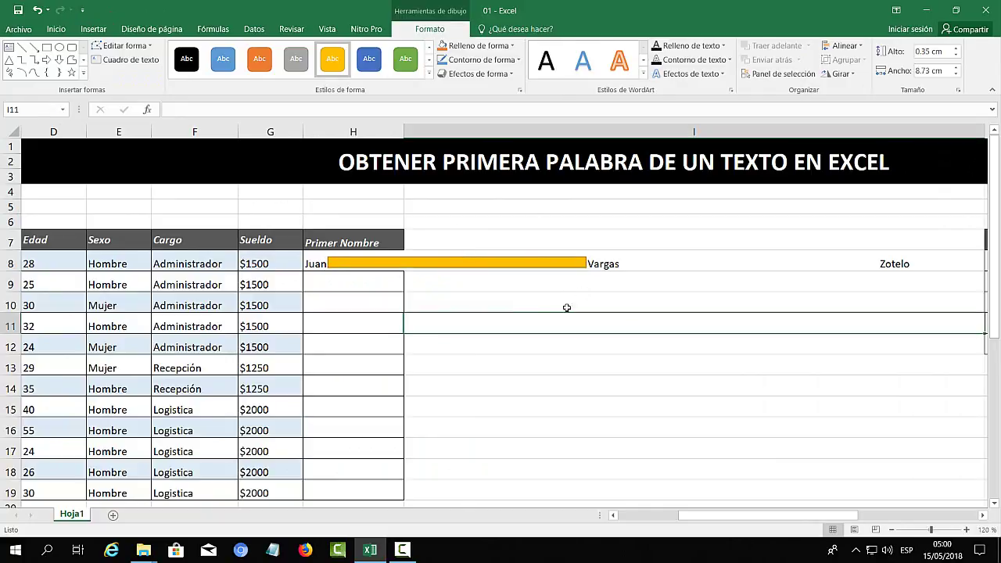
key(ctrl+v)
drag(529, 319, 730, 264)
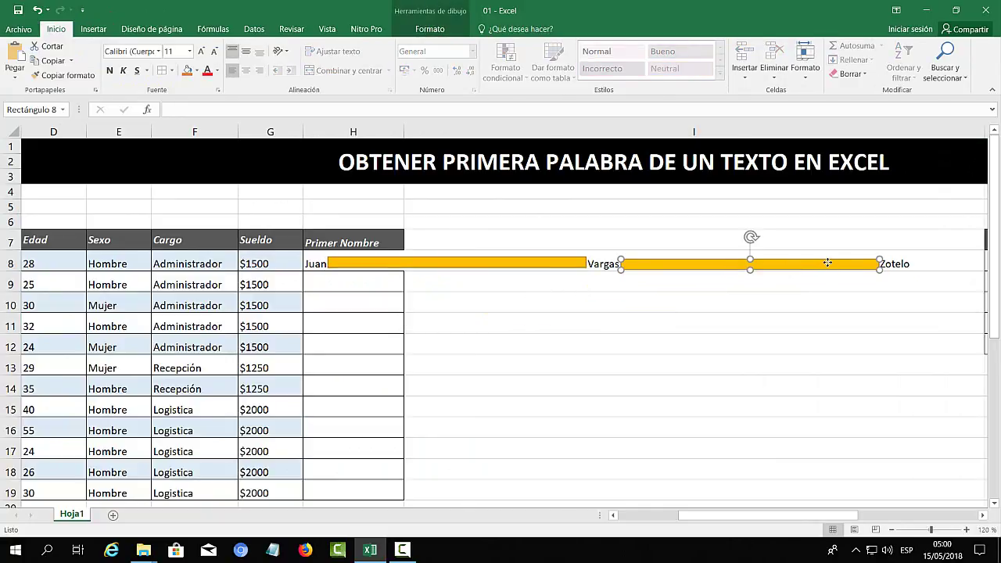
click(762, 331)
- Insert a right-arrow shape drawn rightward across row 9
scroll(767, 344, down, 3)
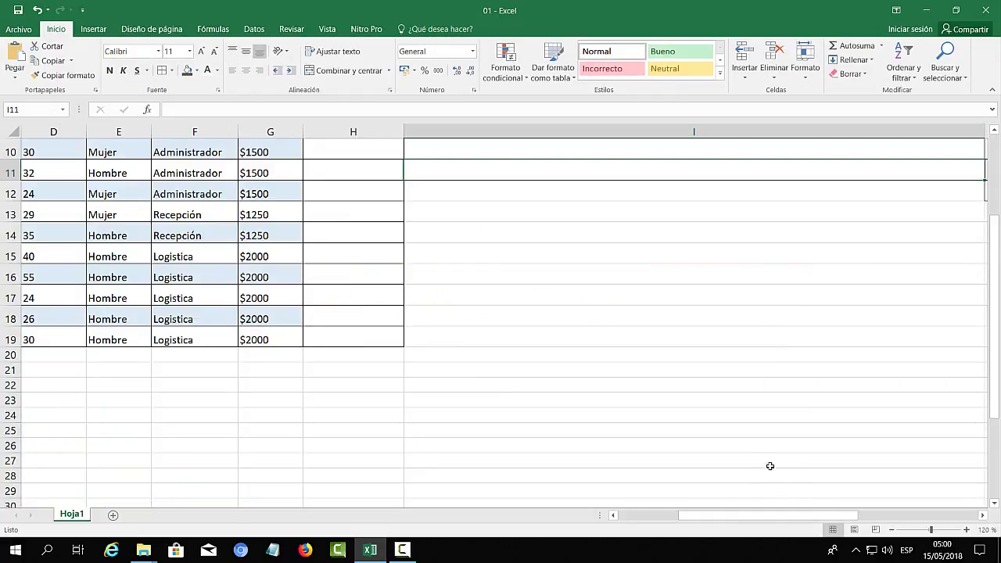
scroll(770, 466, up, 3)
mouse_move(782, 516)
mouse_down()
mouse_move(823, 515)
mouse_move(708, 520)
mouse_up()
click(905, 264)
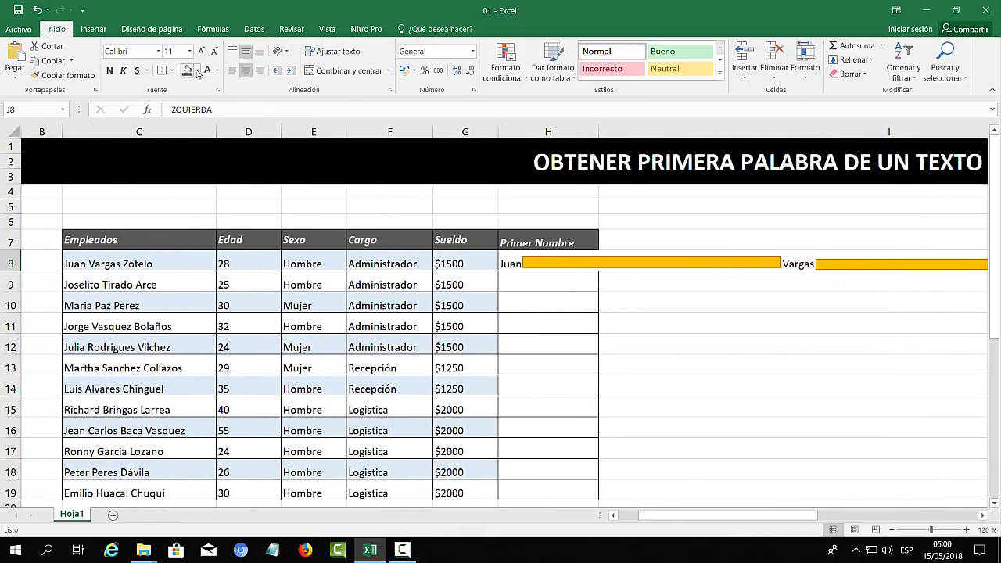
click(90, 32)
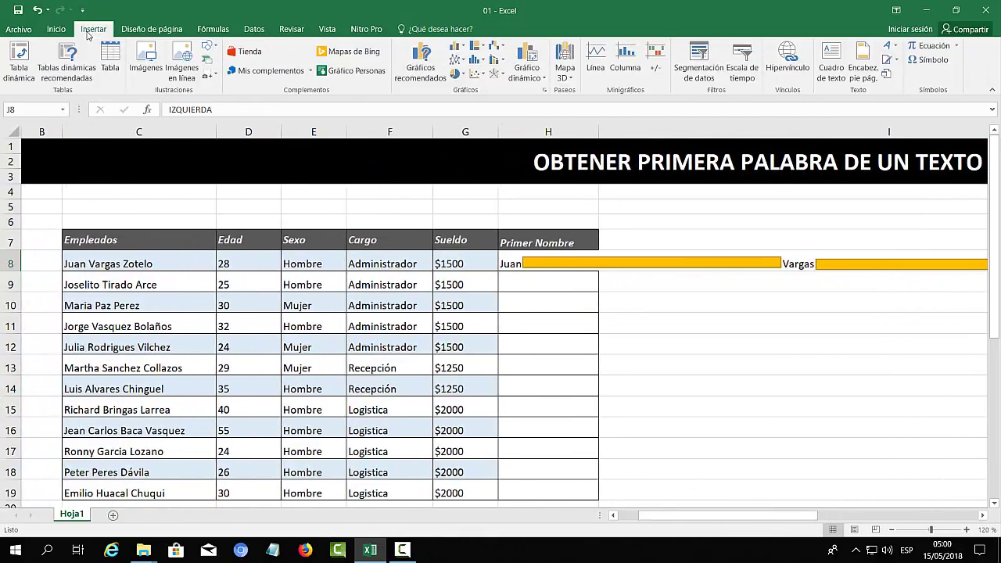
click(209, 47)
click(321, 74)
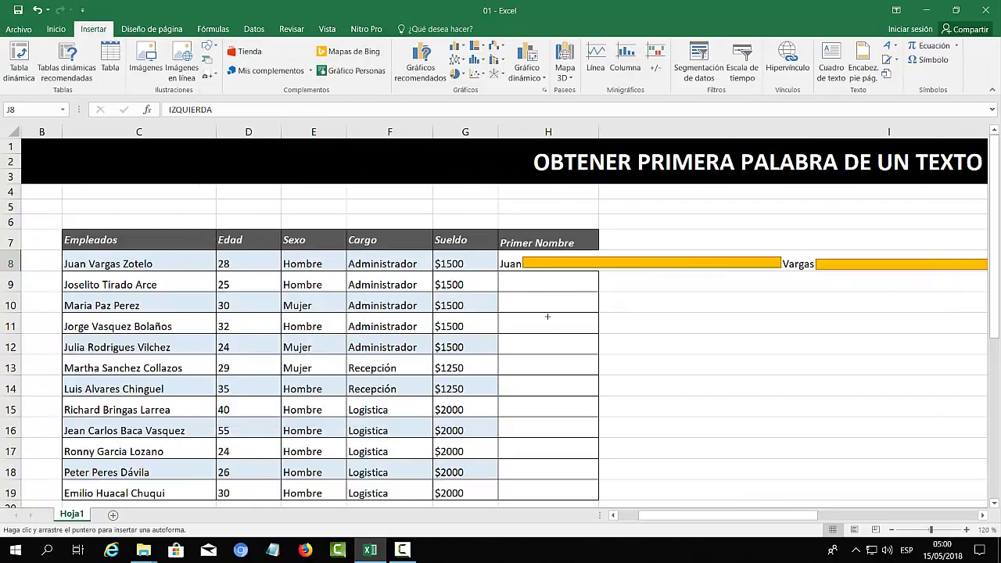
drag(499, 277, 765, 307)
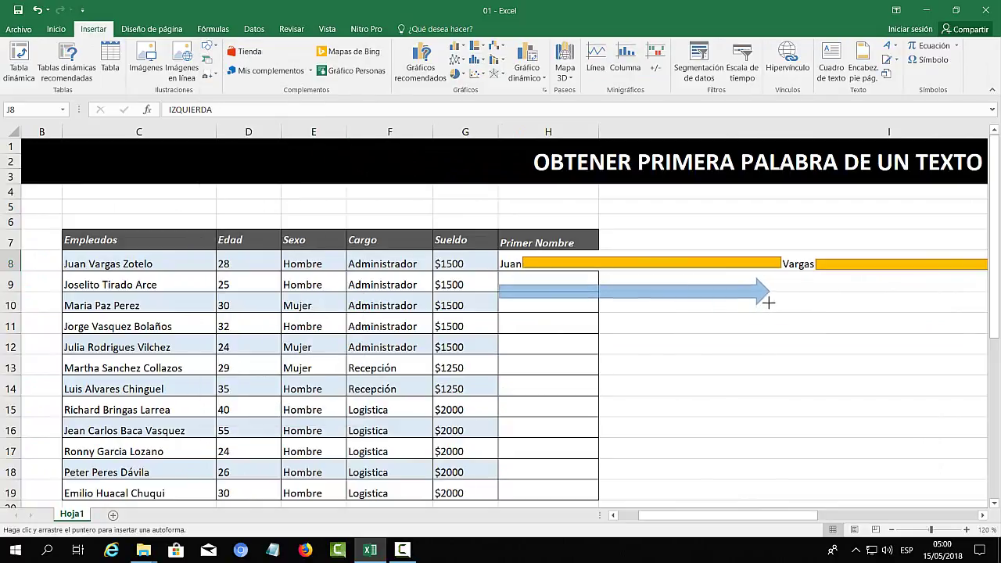
drag(765, 307, 763, 305)
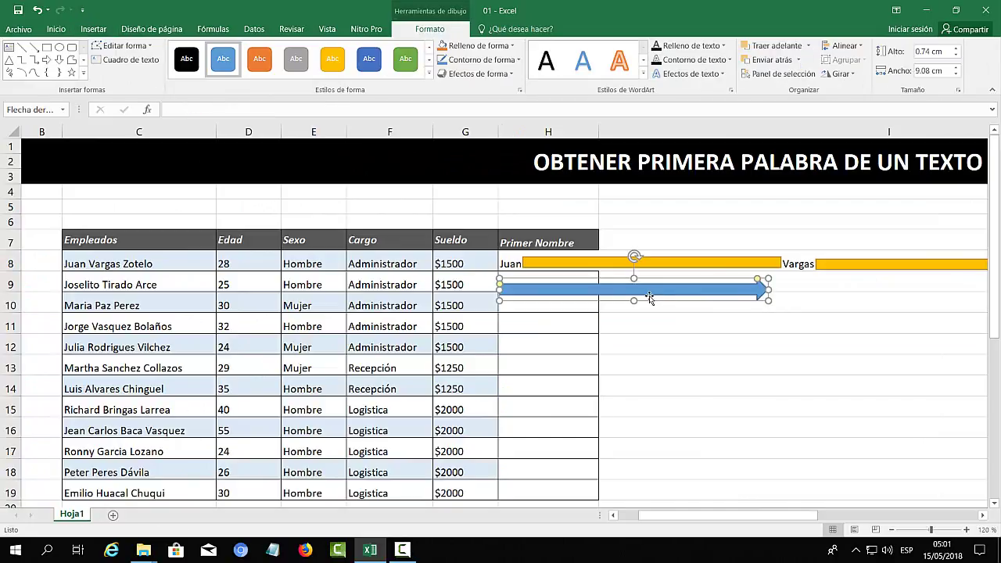
click(508, 259)
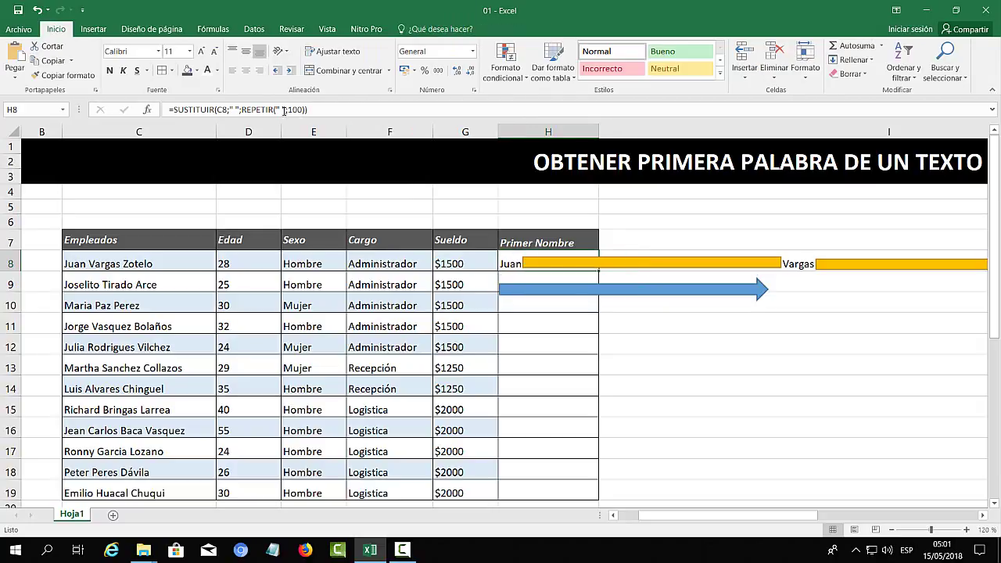
- Nudge the blue arrow up into row 9 and shorten its right end
double_click(507, 264)
click(654, 368)
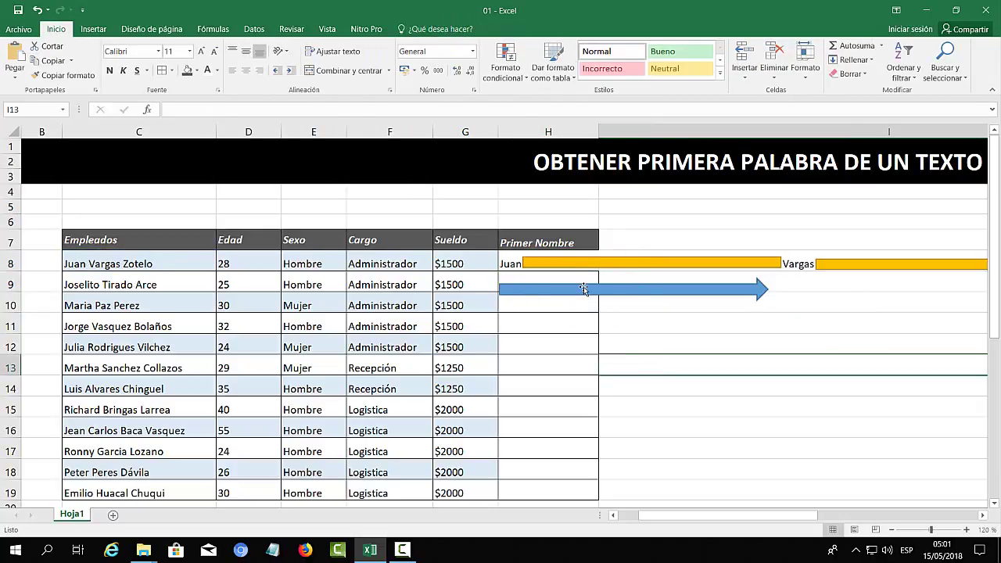
click(585, 289)
drag(586, 290, 588, 284)
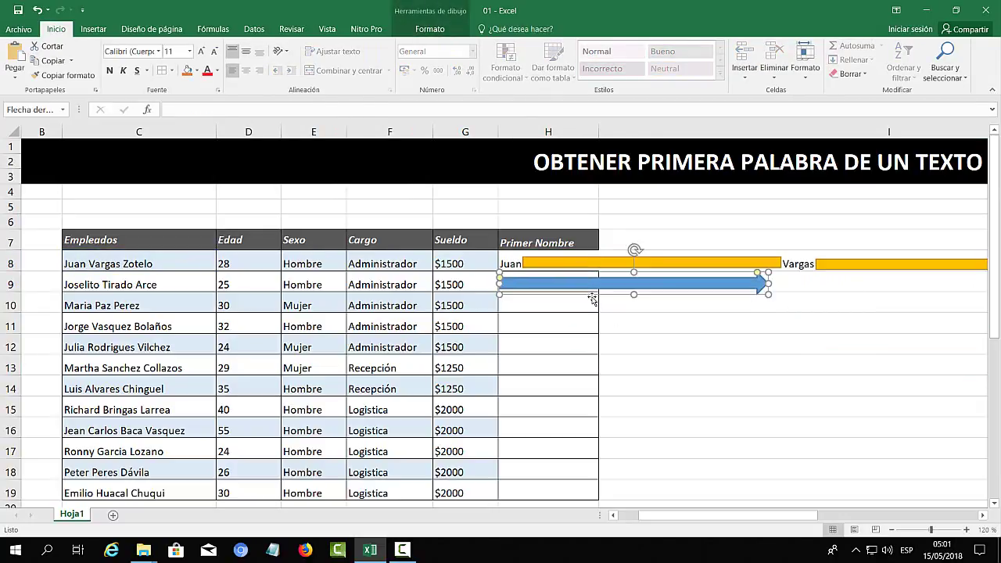
click(593, 321)
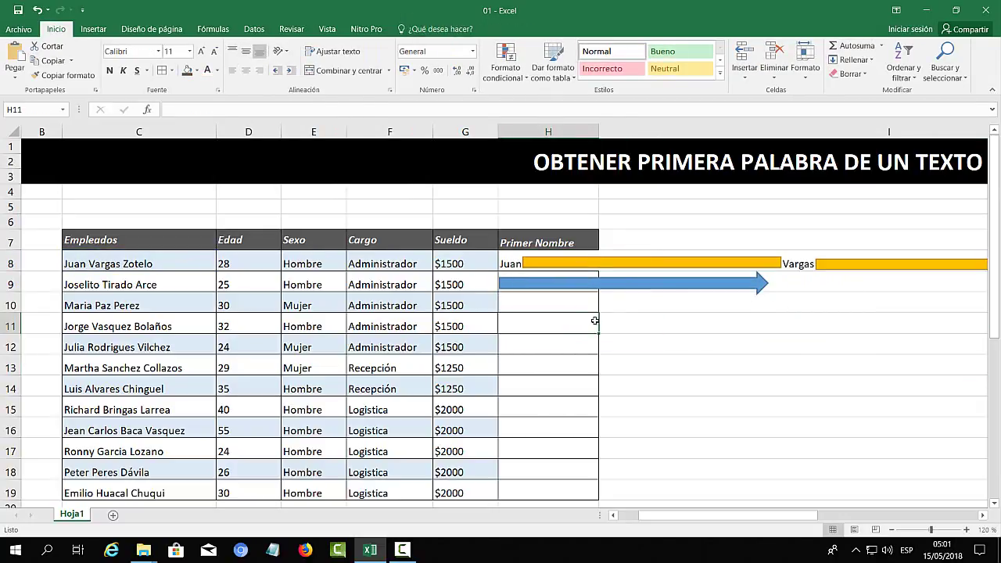
click(513, 282)
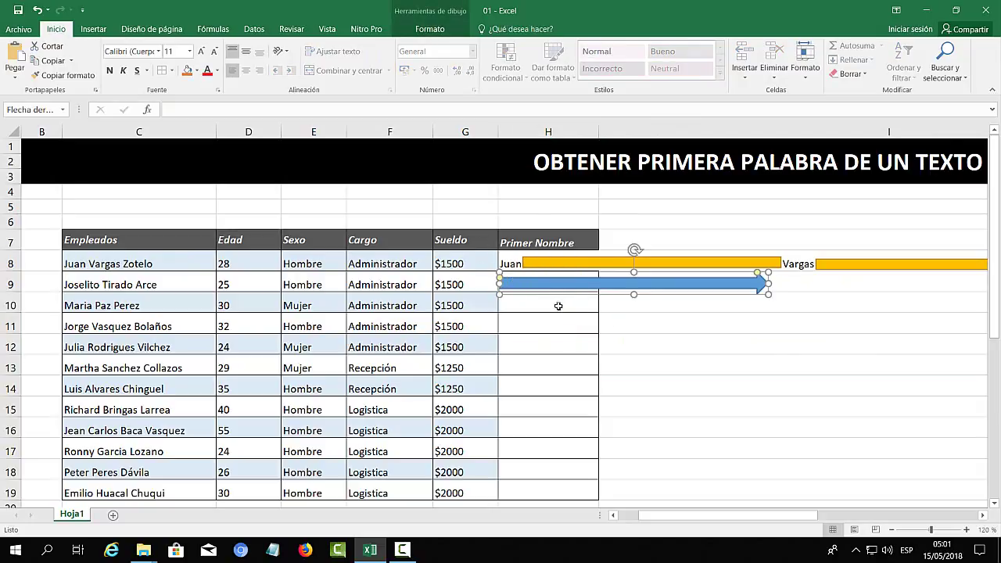
click(509, 270)
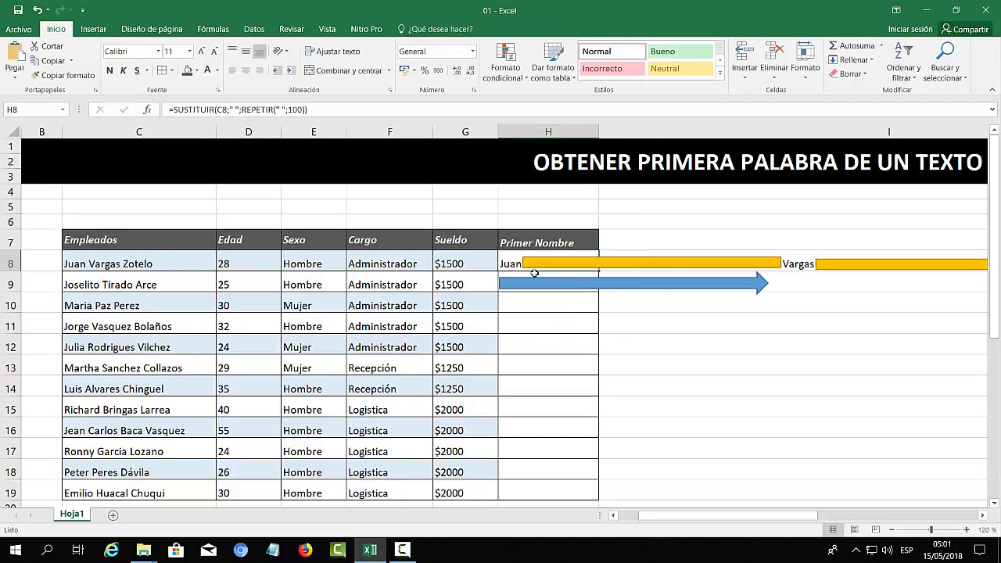
click(698, 286)
drag(770, 283, 756, 284)
click(689, 305)
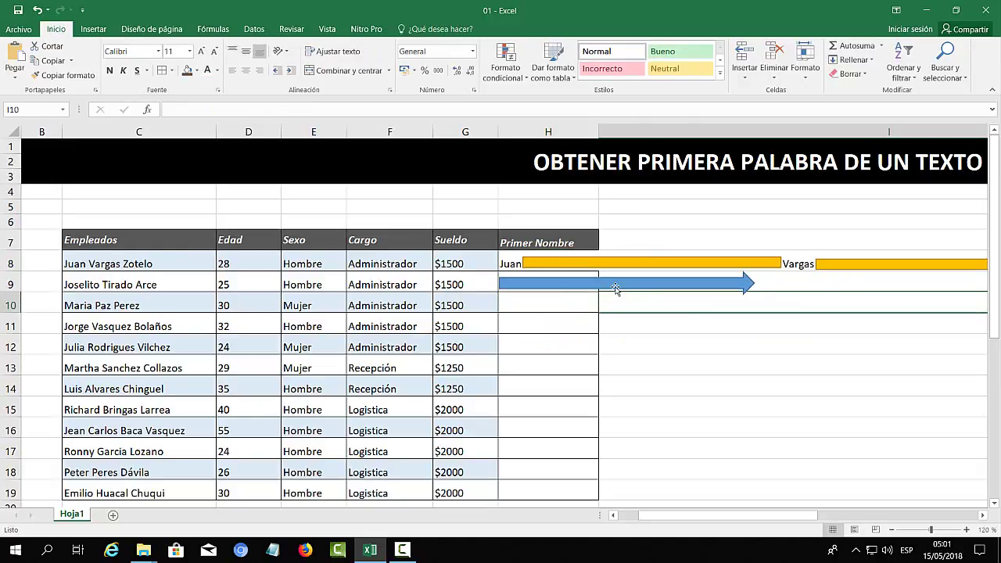
- Delete the blue arrow and both gold bars, then reselect H8
click(617, 286)
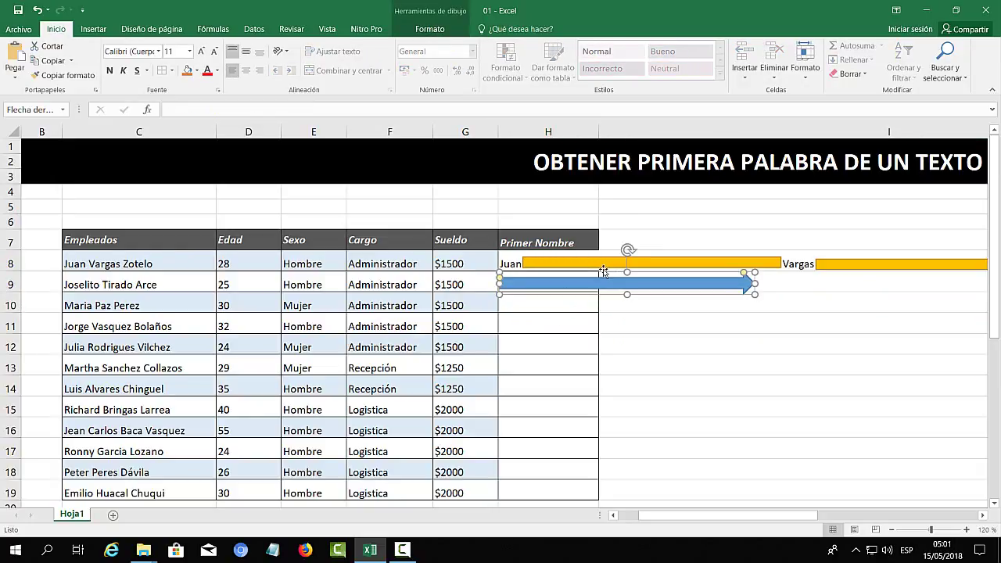
key(Delete)
click(772, 264)
key(Delete)
click(861, 264)
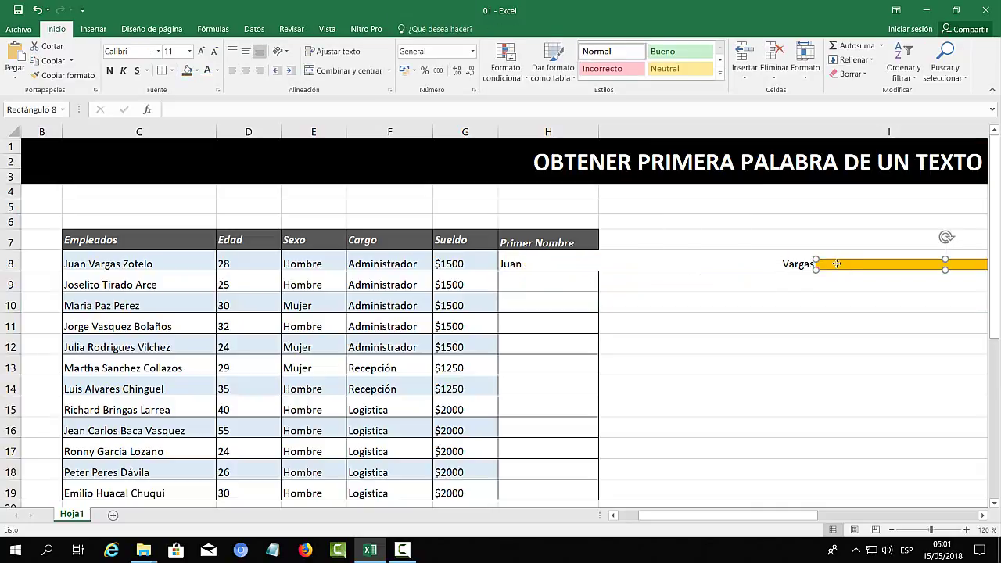
key(Delete)
click(670, 308)
click(532, 264)
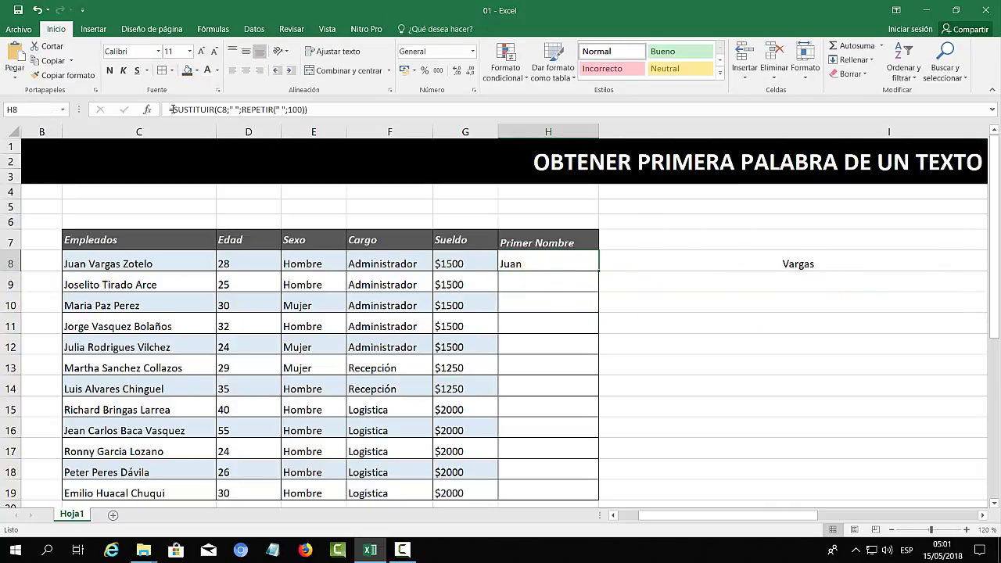
- Wrap H8's SUSTITUIR formula in IZQUIERDA(...;100) so the cell returns only Juan
key(F2)
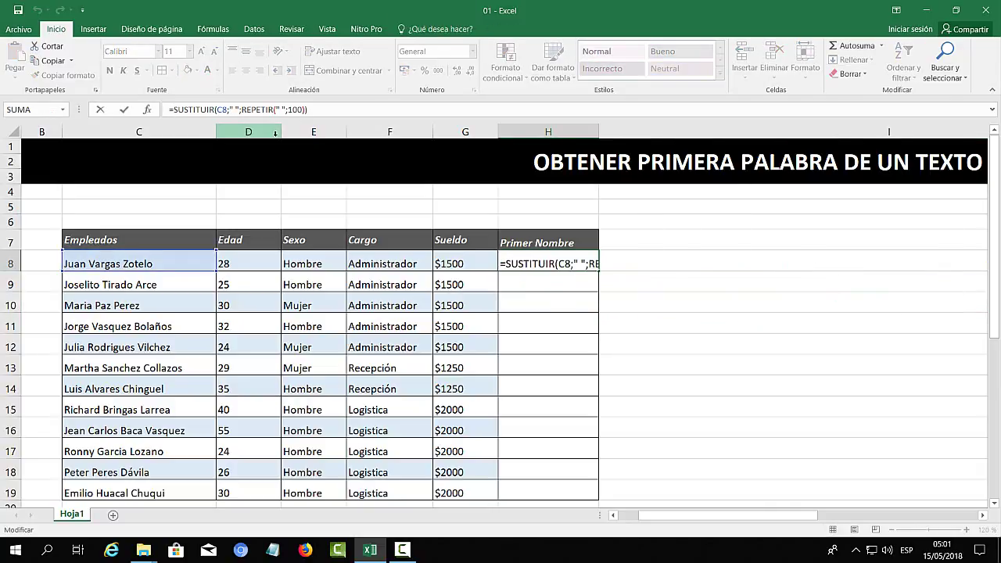
text(IZQUIERDA()
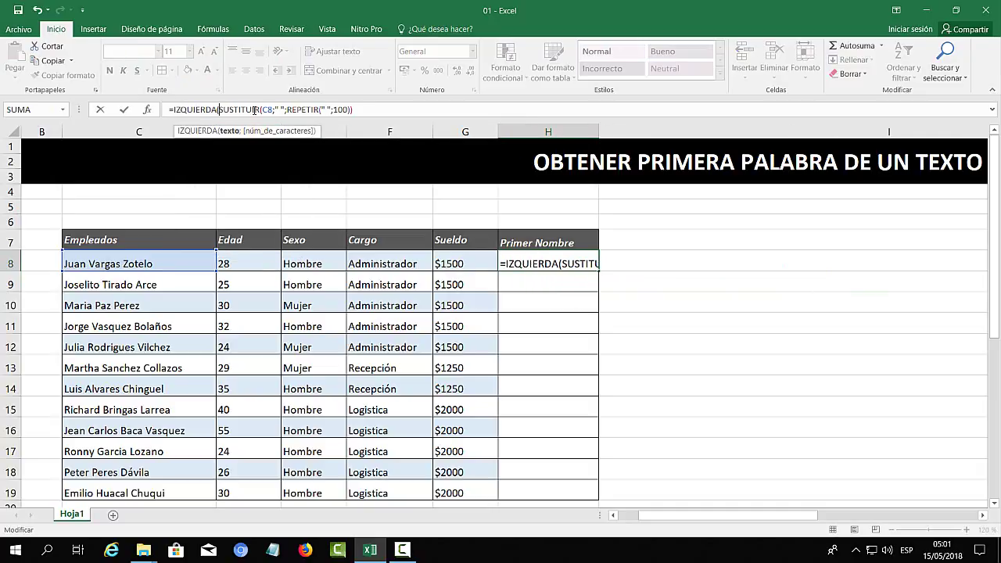
click(380, 109)
text(;100)
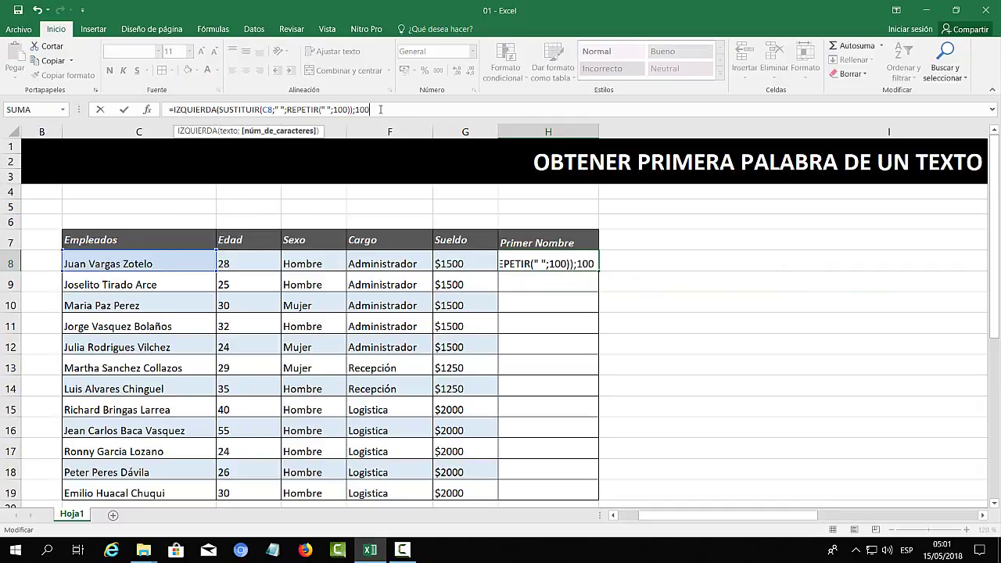
key(Return)
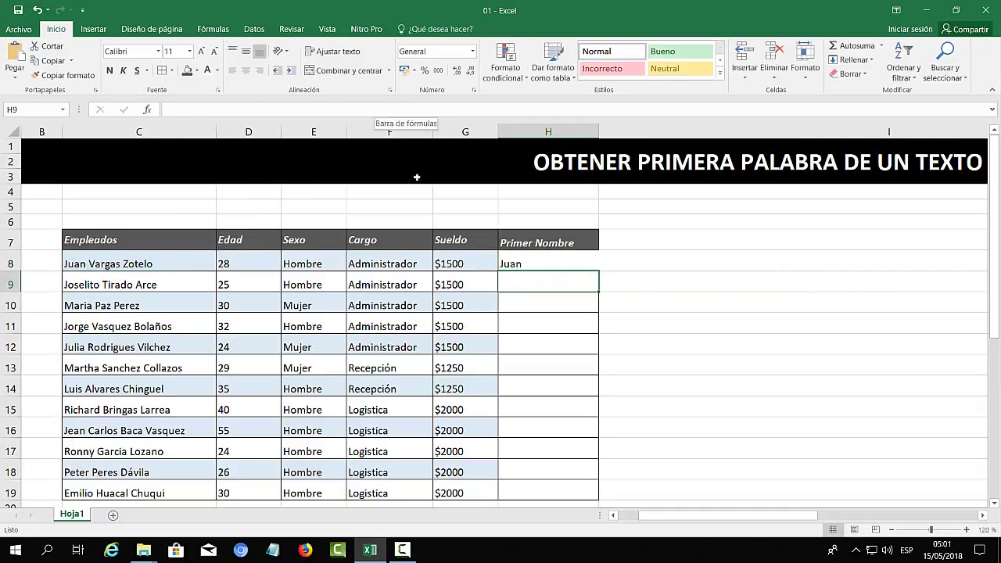
- Draw a right-arrow shape from H9 rightward and nudge it up into row 9
click(540, 266)
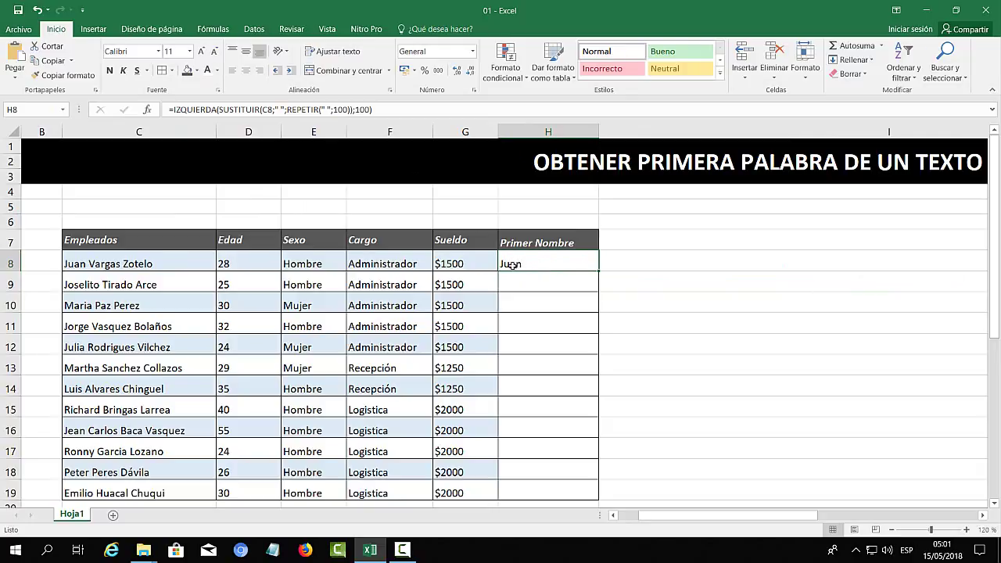
click(93, 29)
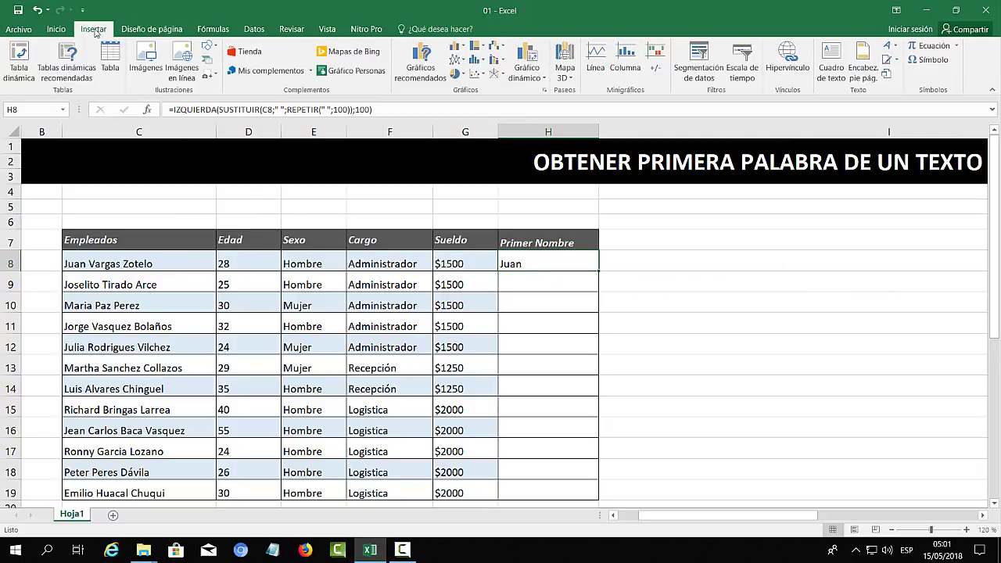
click(206, 46)
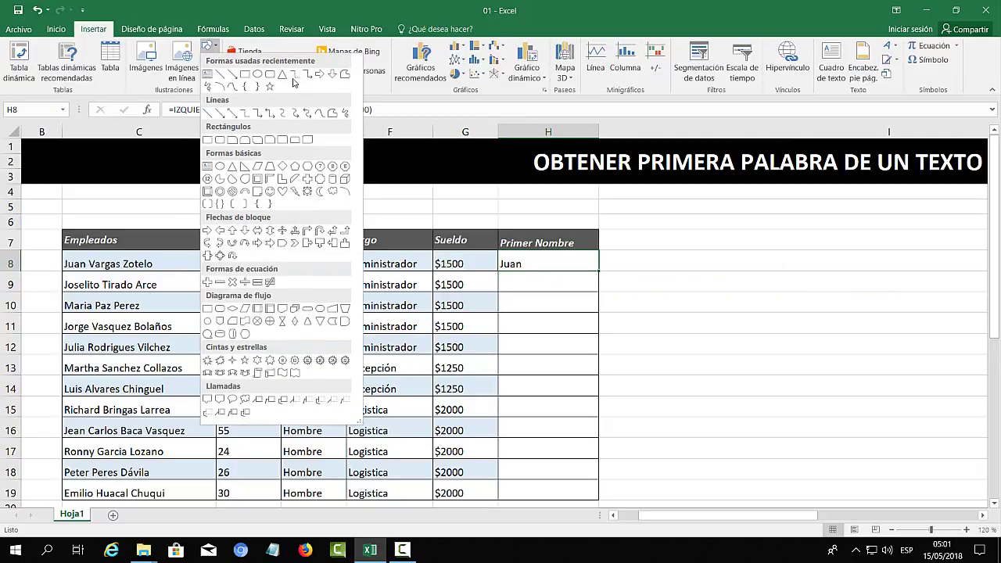
click(331, 74)
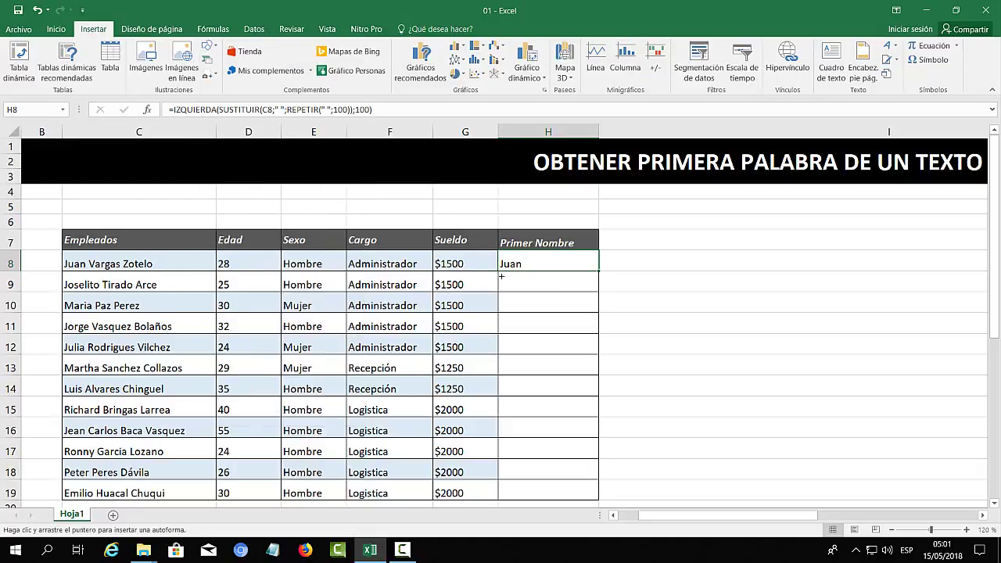
drag(521, 288, 883, 308)
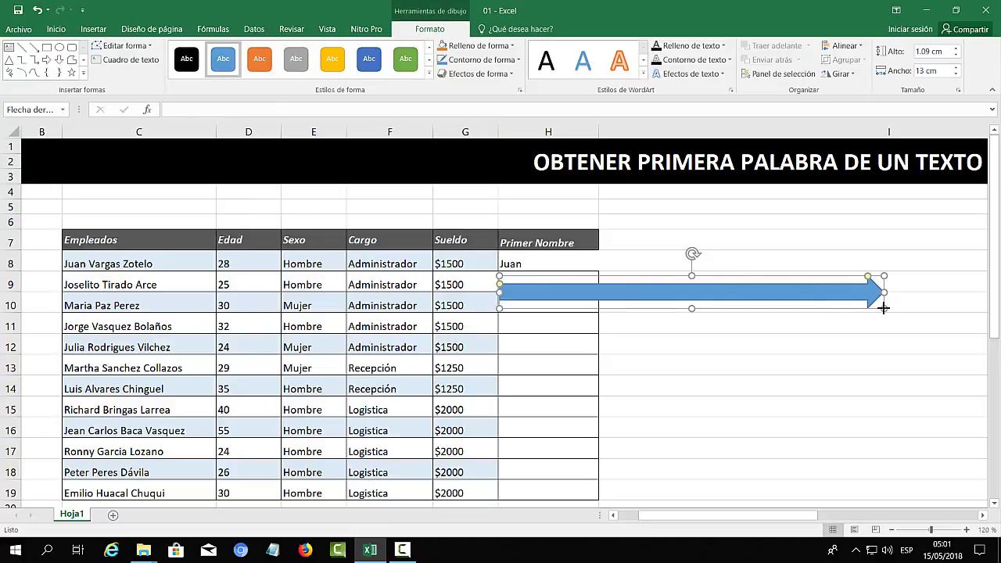
drag(520, 293, 520, 285)
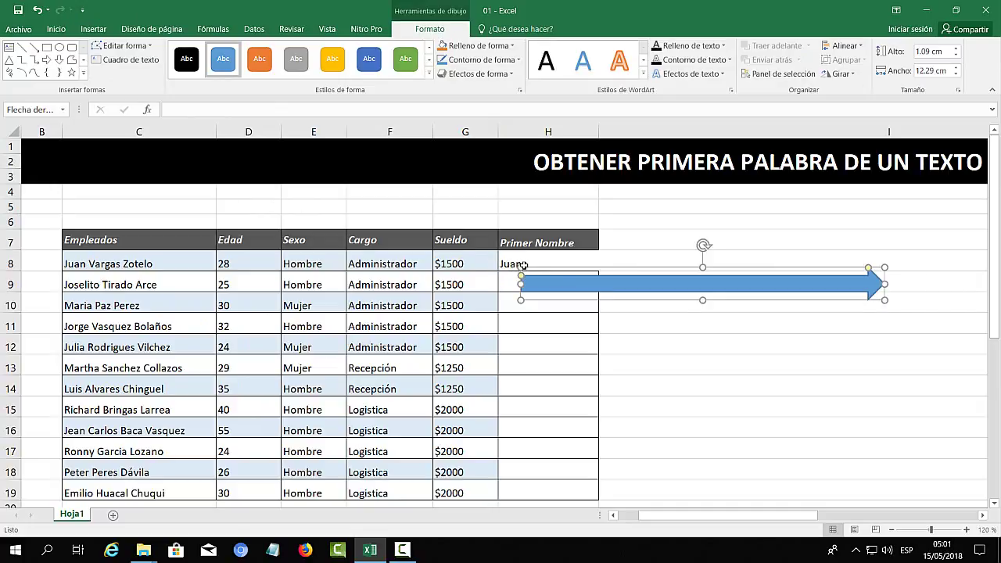
- Select the blue arrow, stretch its left end, then delete the shape
click(636, 321)
click(532, 284)
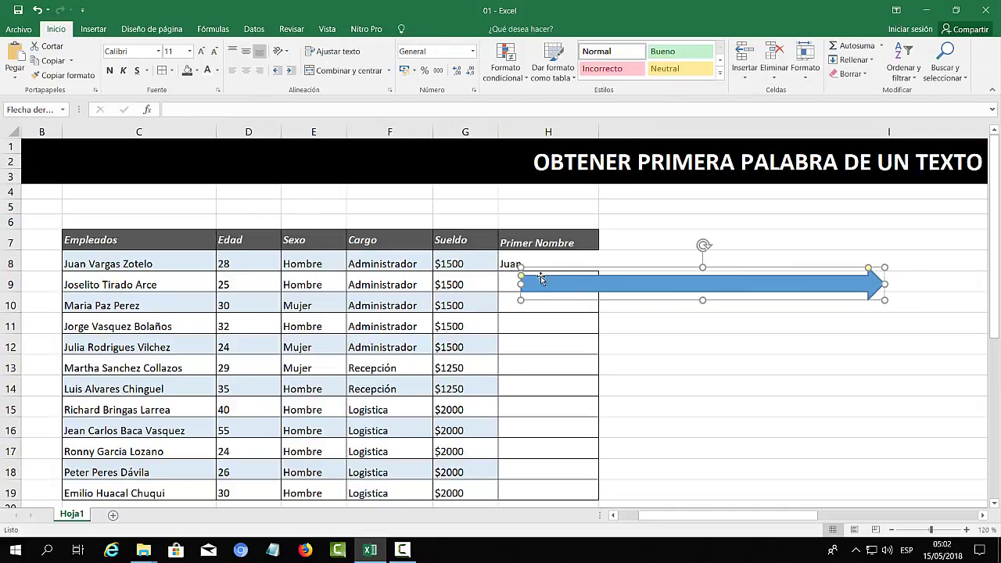
drag(518, 284, 501, 285)
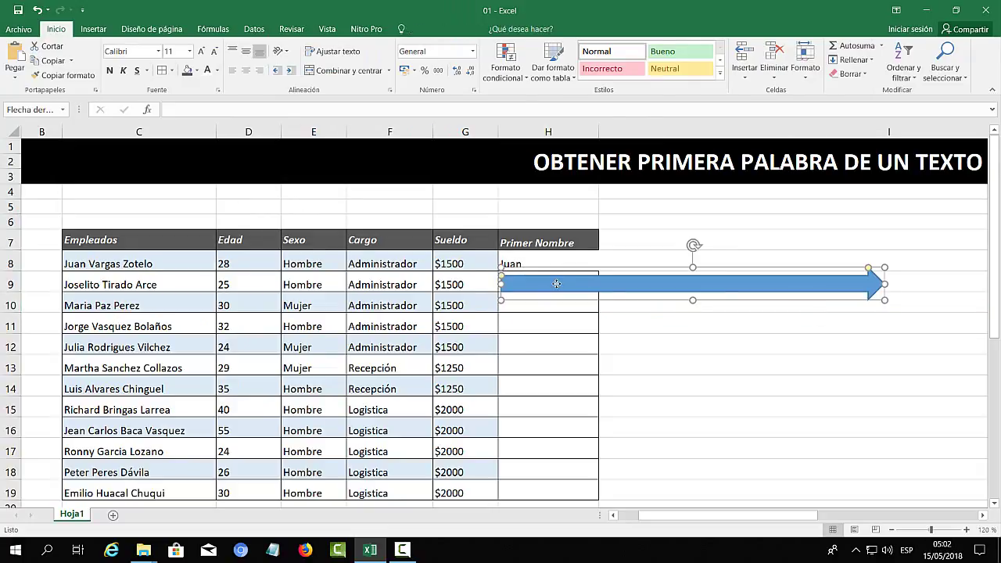
key(Delete)
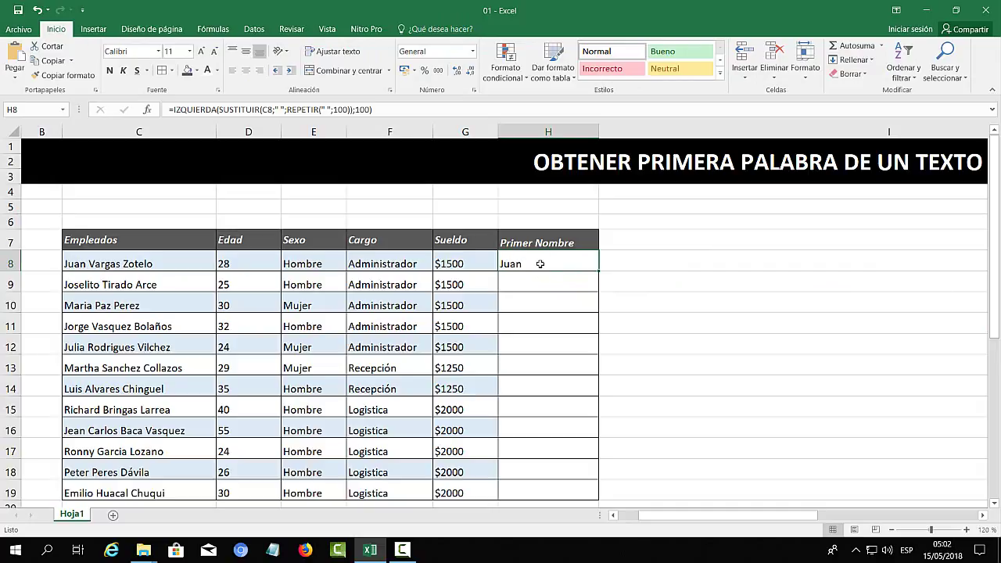
- Wrap H8's formula as =ESPACIOS(IZQUIERDA(SUSTITUIR(C8;" ";REPETIR(" ";100));100)), still returning Juan
double_click(528, 261)
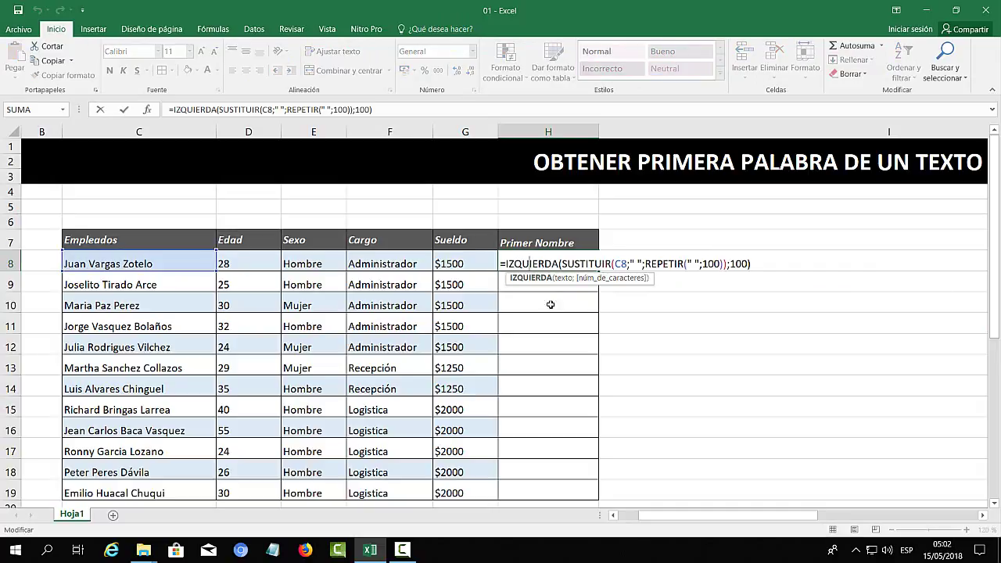
key(Escape)
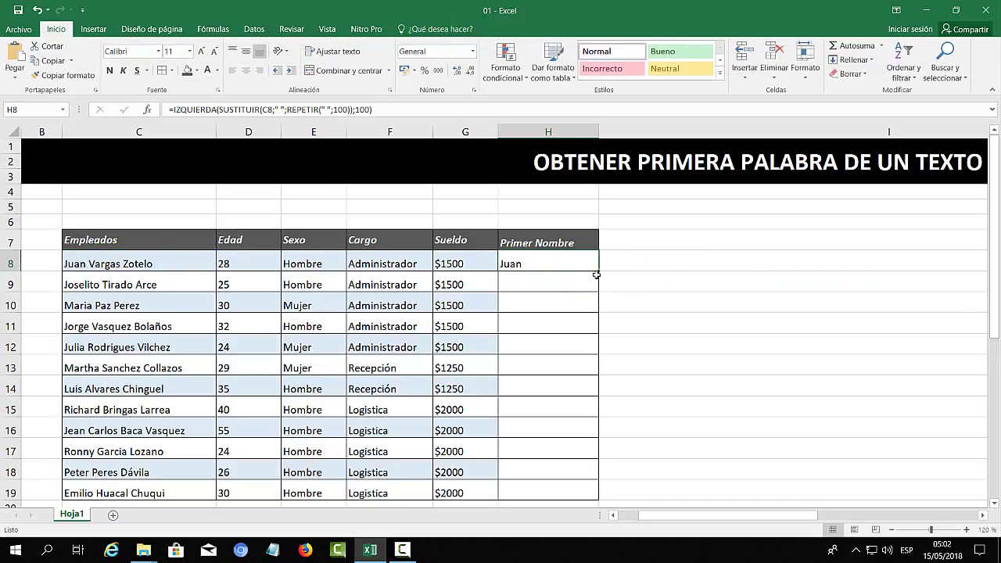
click(530, 279)
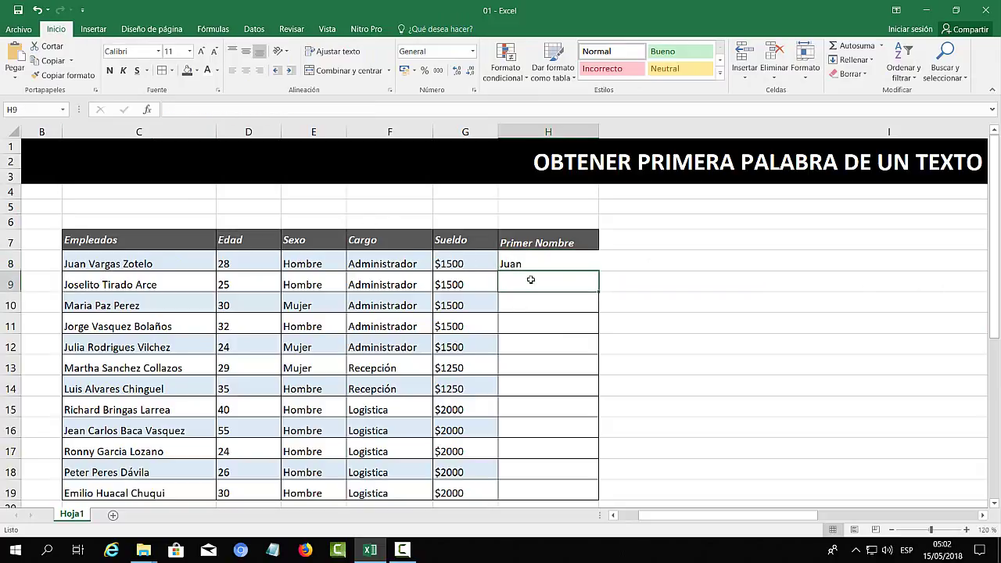
click(501, 263)
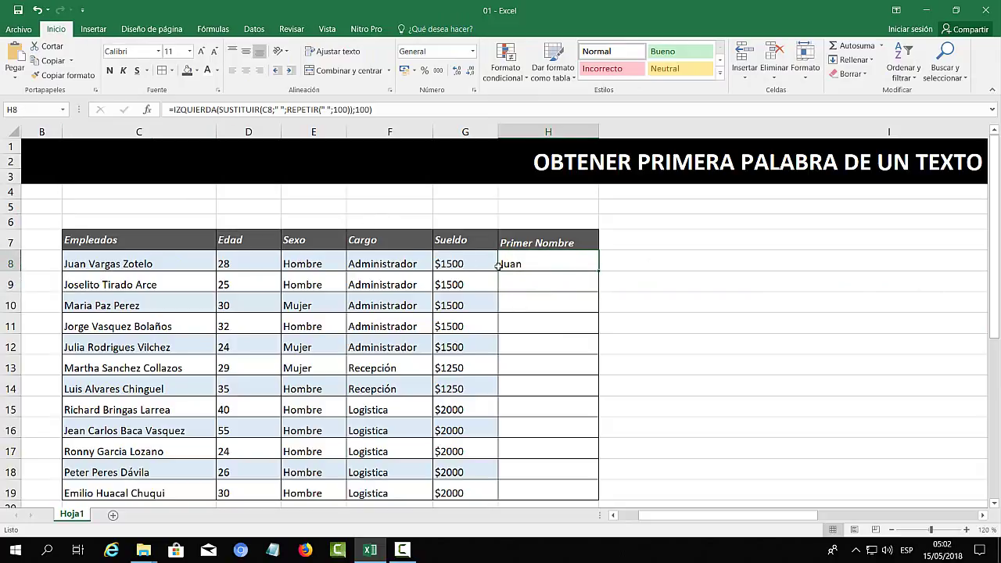
click(174, 110)
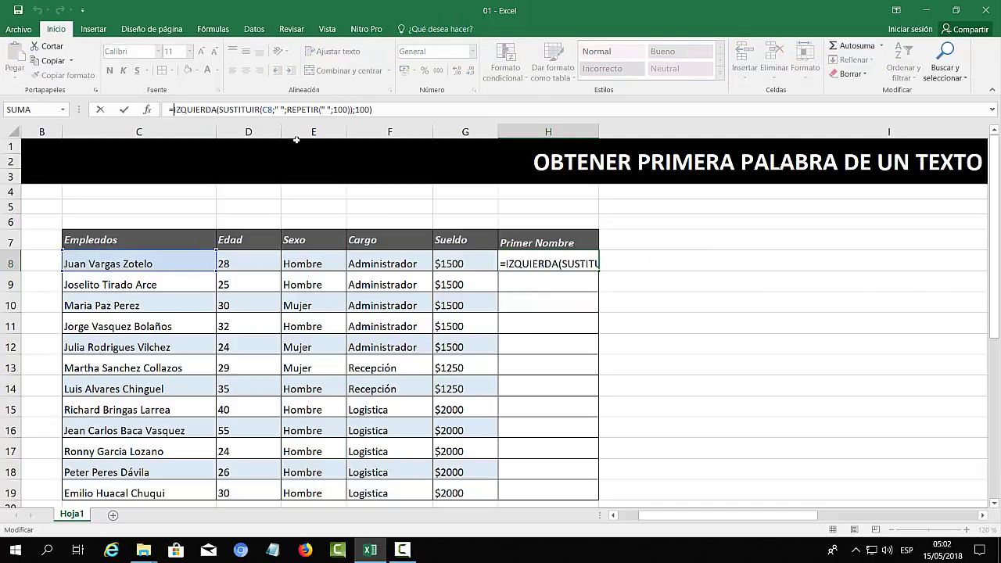
text(ESPACIOS()
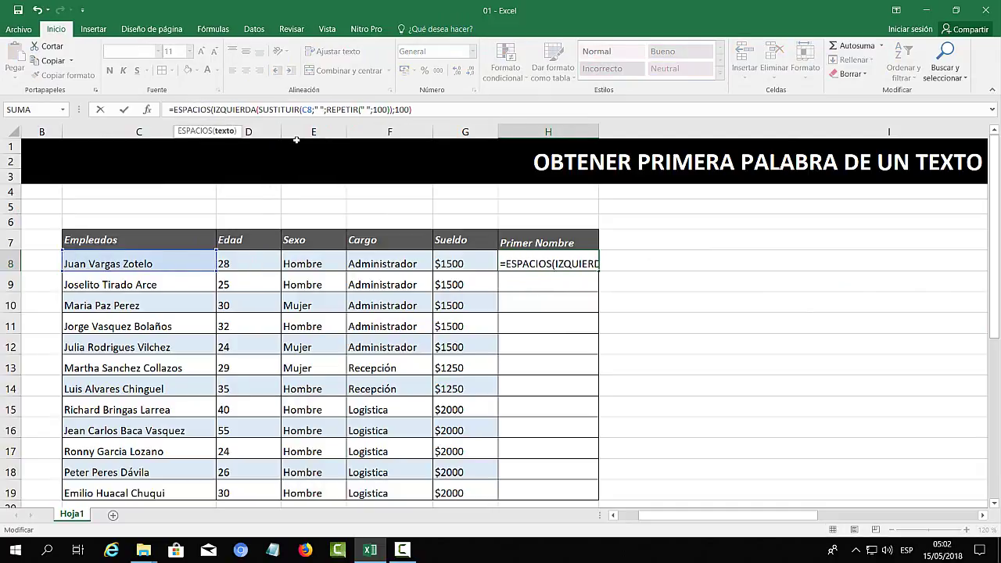
text())
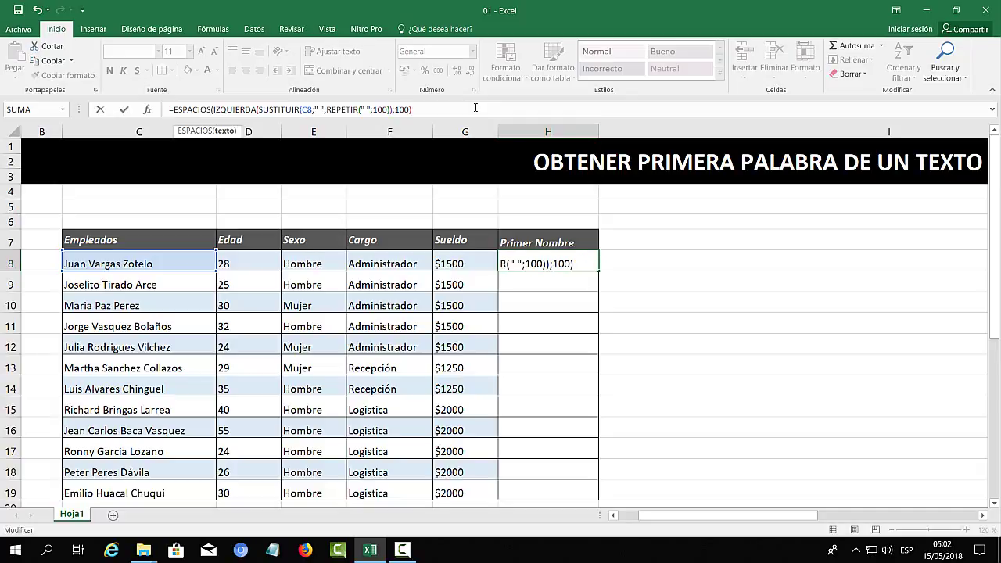
key(Return)
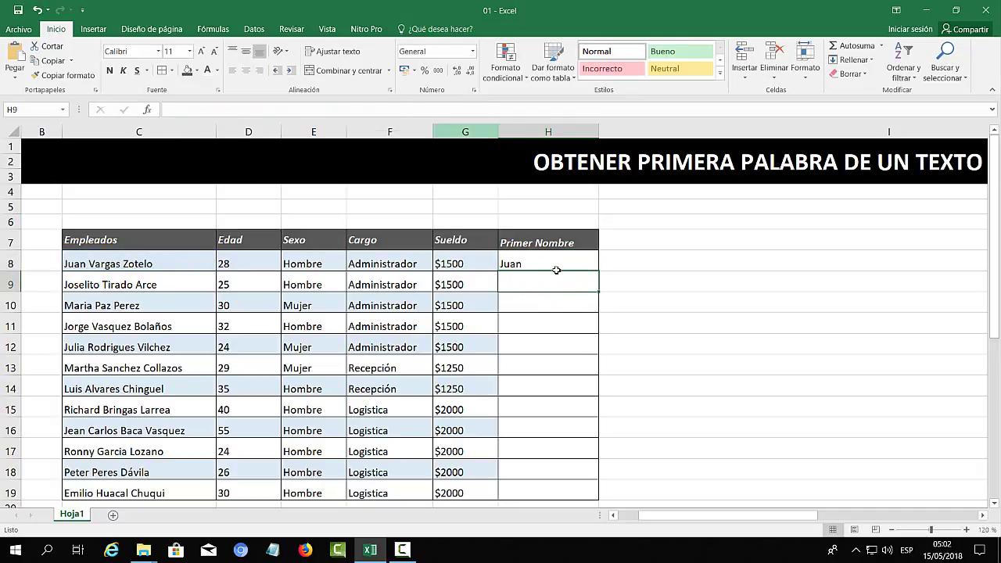
click(548, 262)
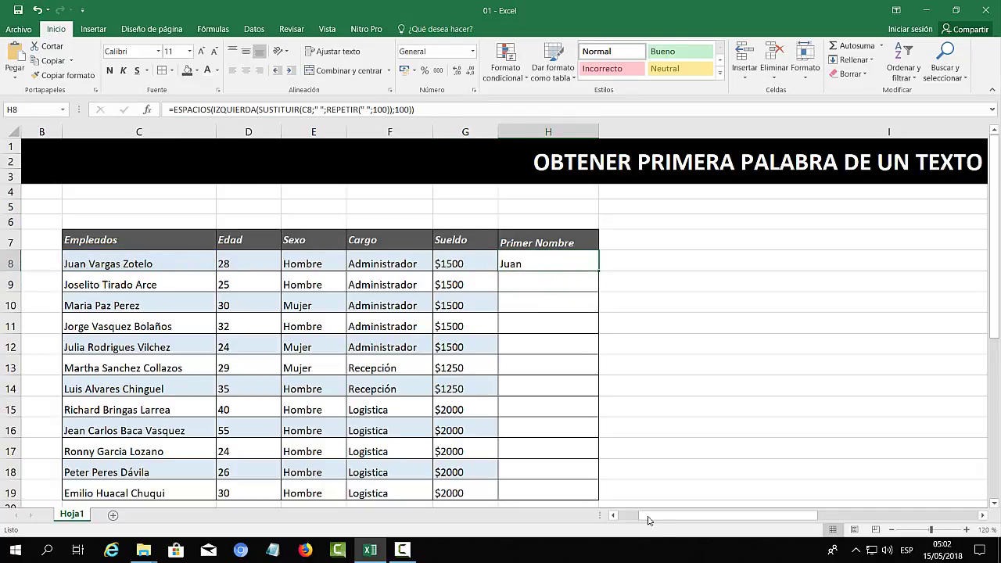
- Fill H8's formula down through H19, giving first names like Joselito, Maria, Richard and Emilio
drag(650, 515, 631, 516)
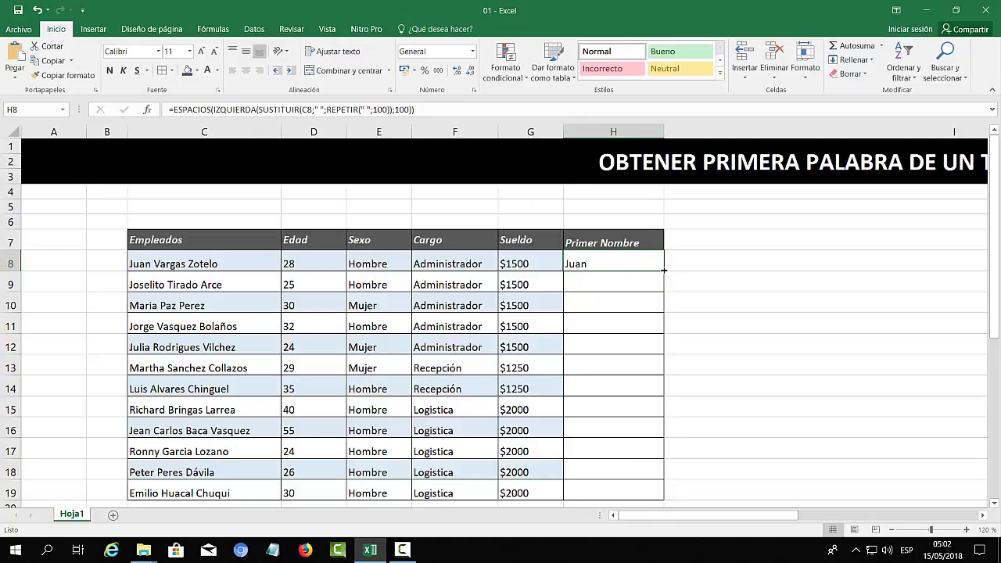
drag(665, 271, 666, 498)
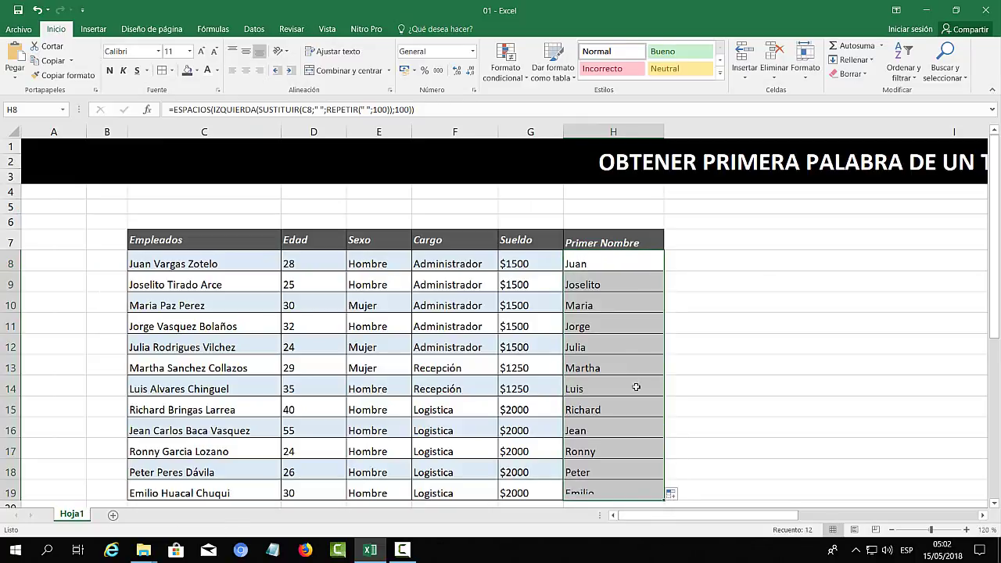
click(593, 446)
click(152, 473)
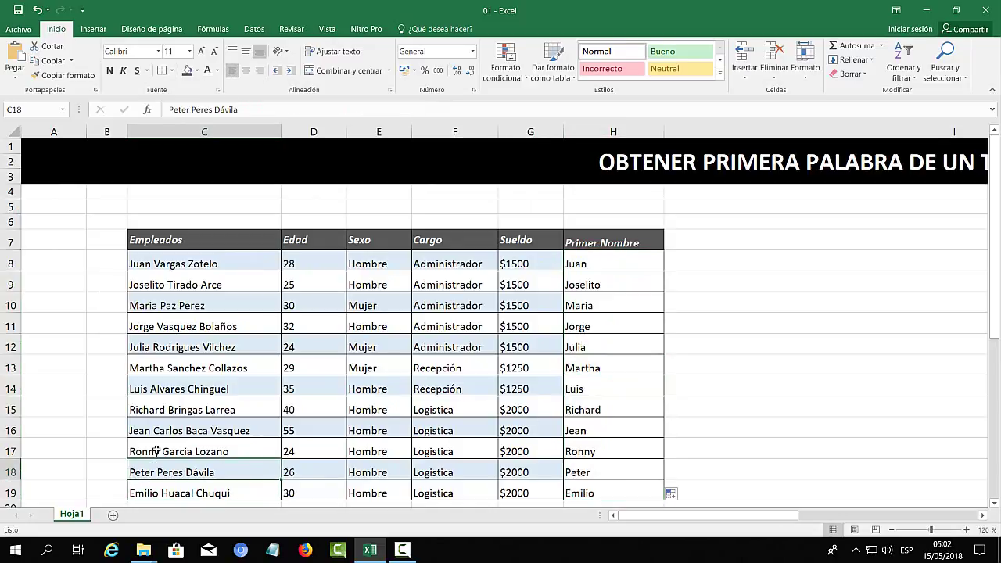
click(156, 451)
- Review H8's REPETIR count of 100, then cancel the edit leaving the formula unchanged
click(575, 264)
click(341, 110)
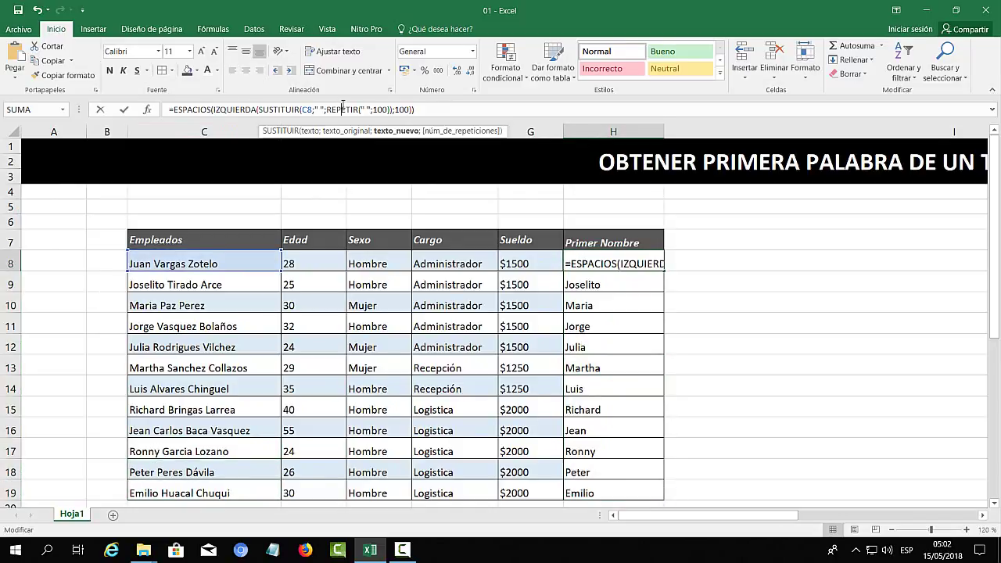
double_click(377, 109)
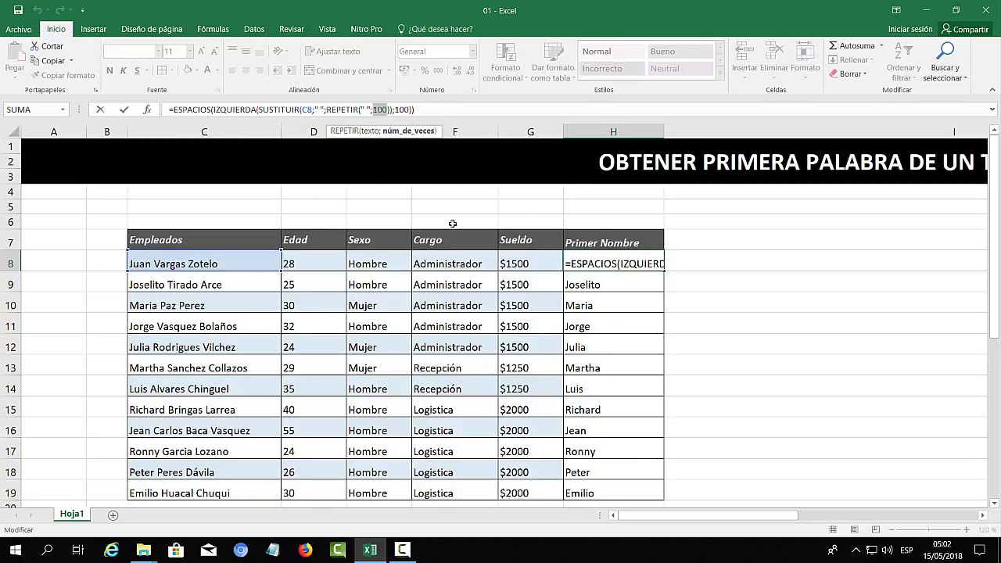
click(747, 358)
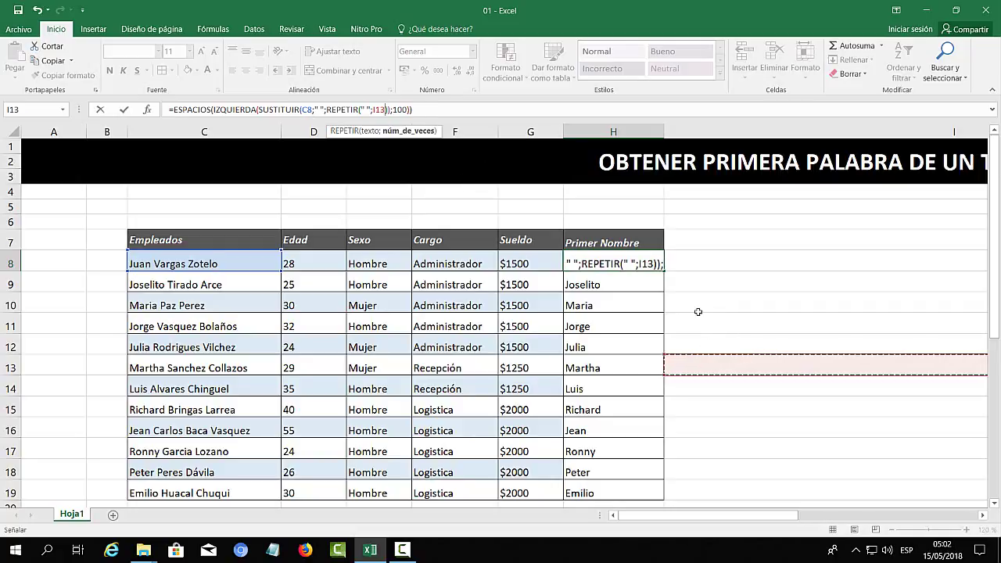
key(Escape)
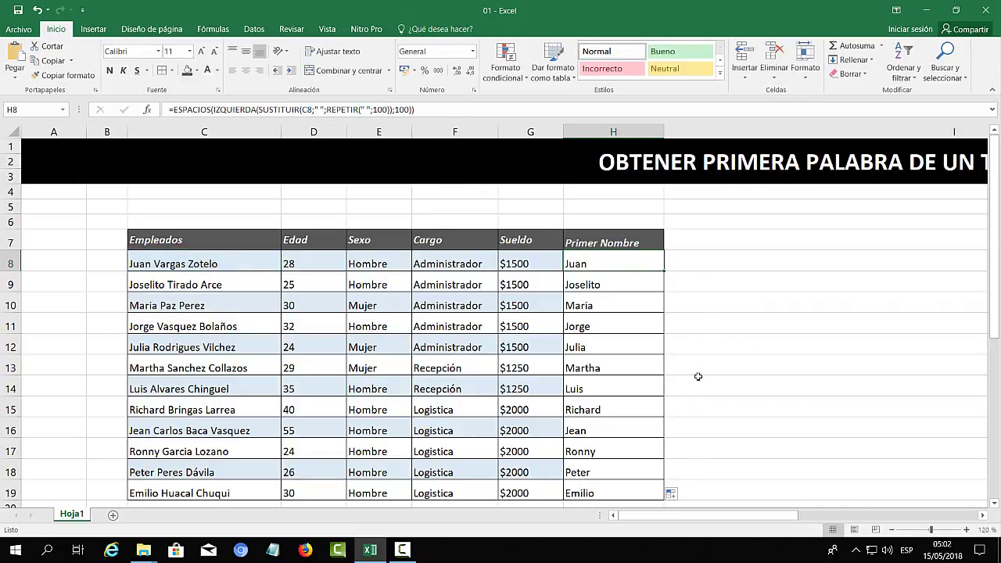
drag(751, 516, 794, 466)
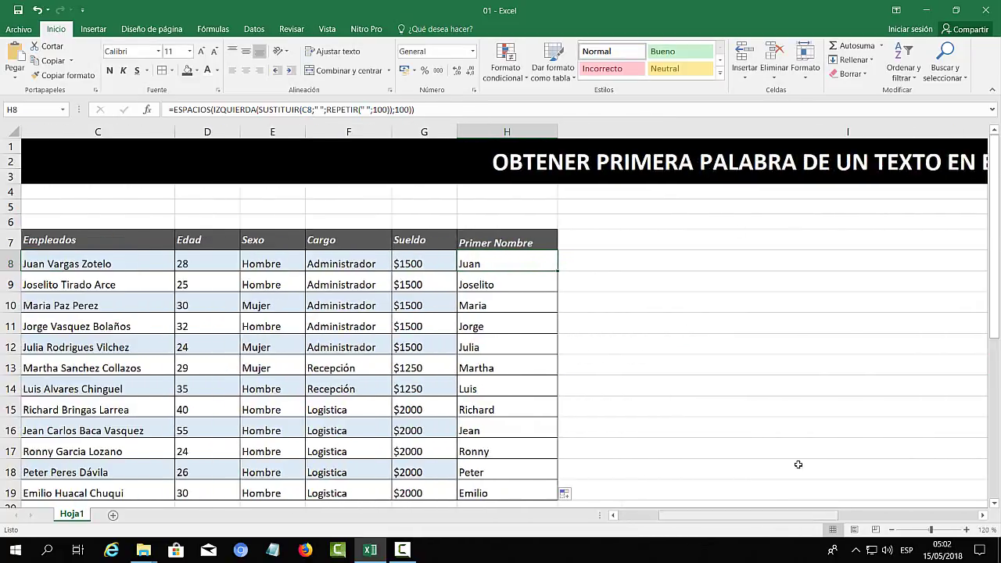
drag(821, 521, 882, 521)
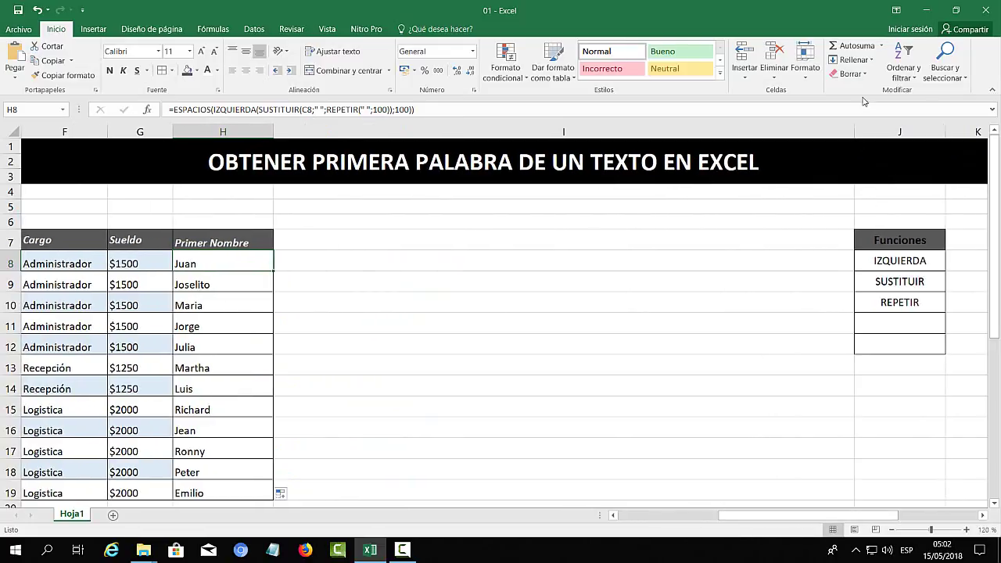
drag(855, 131, 424, 131)
drag(736, 516, 579, 517)
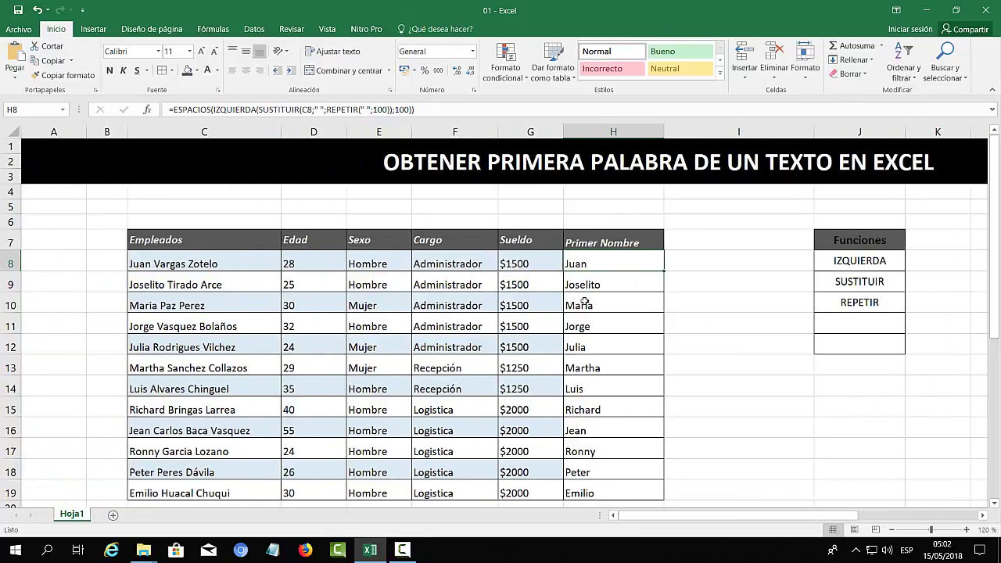
- Replace IZQUIERDA with DERECHA in H8 and fill to H19, showing last names like Zotelo and Arce
click(225, 109)
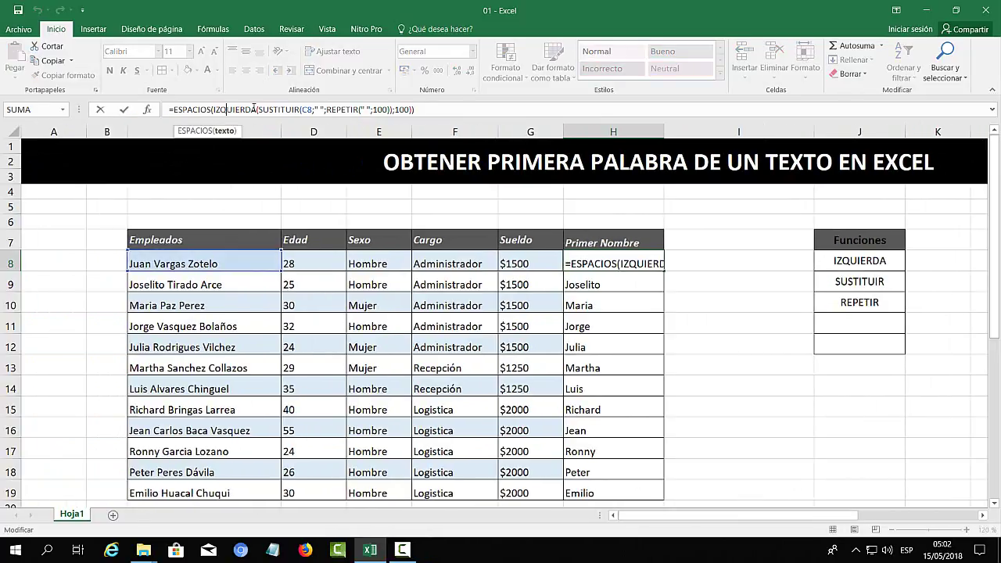
drag(255, 109, 220, 109)
text(DERECHA)
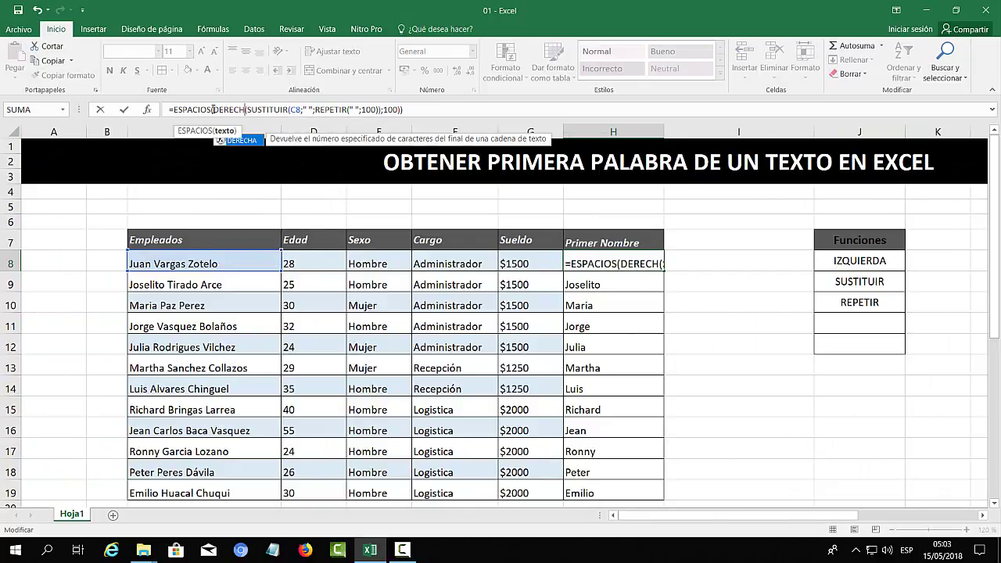
key(Return)
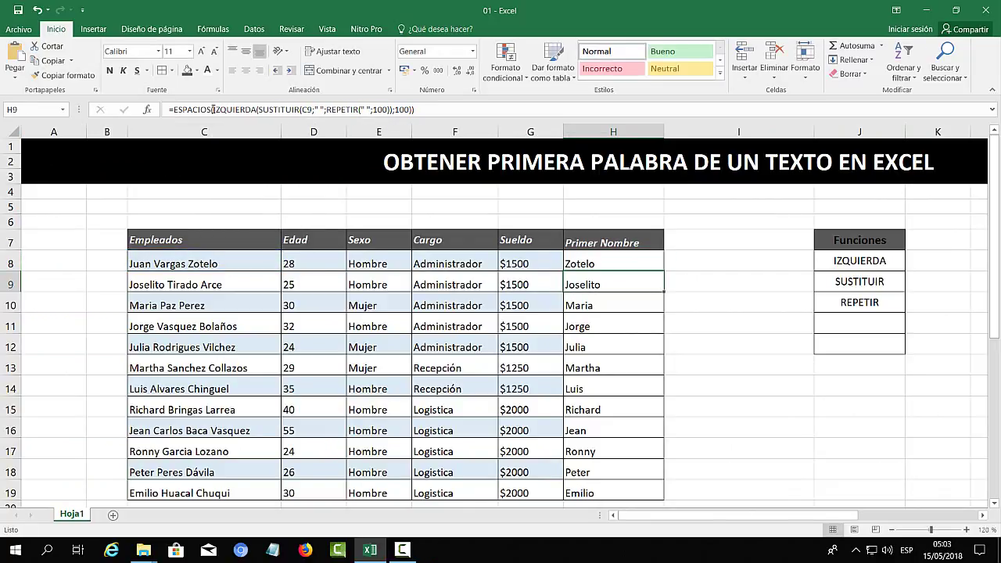
click(630, 266)
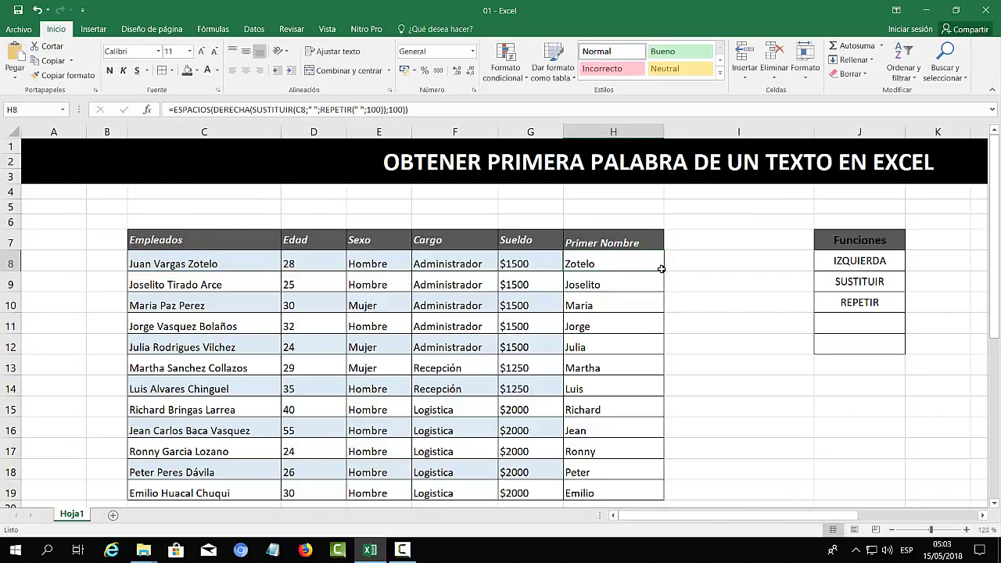
drag(664, 272, 648, 493)
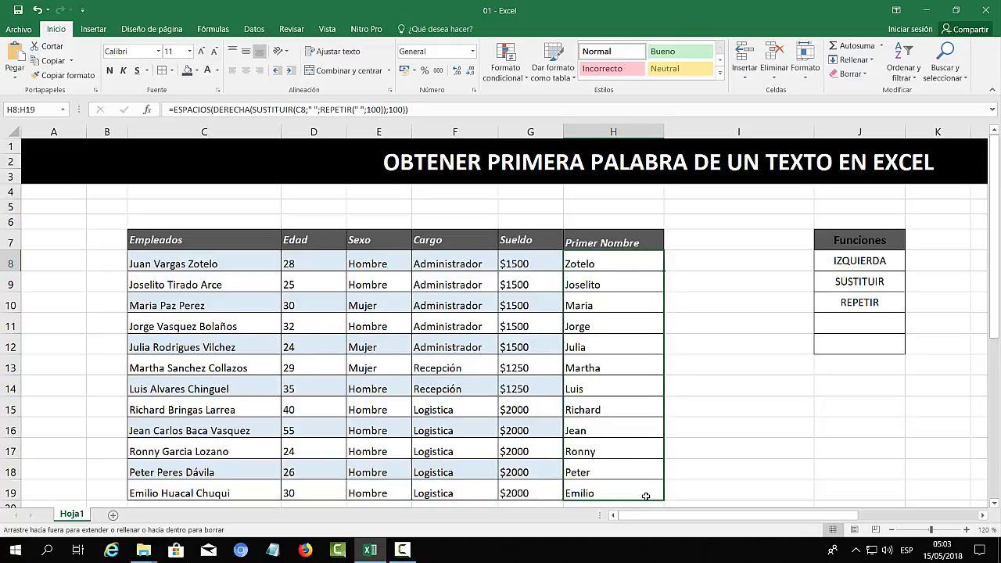
click(593, 261)
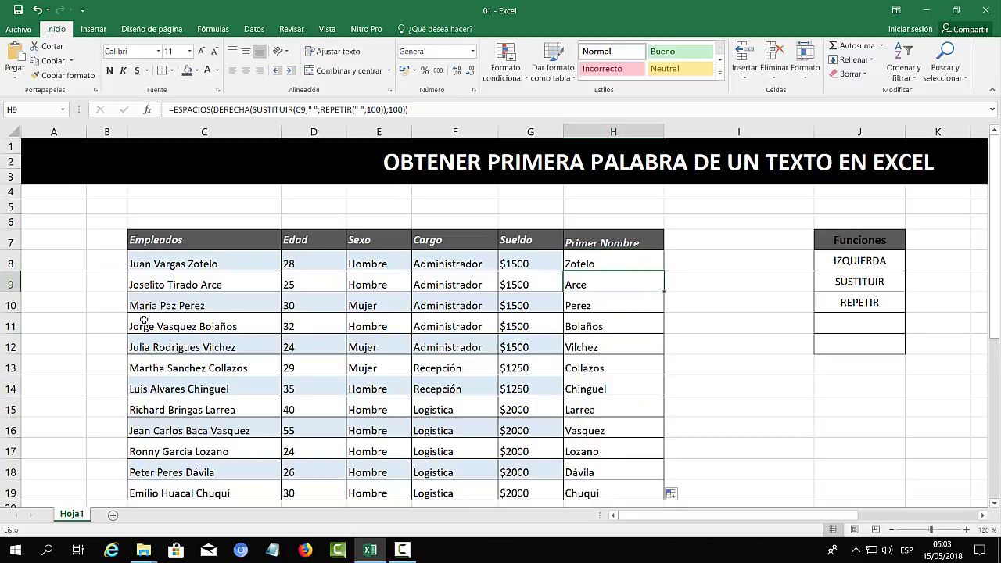